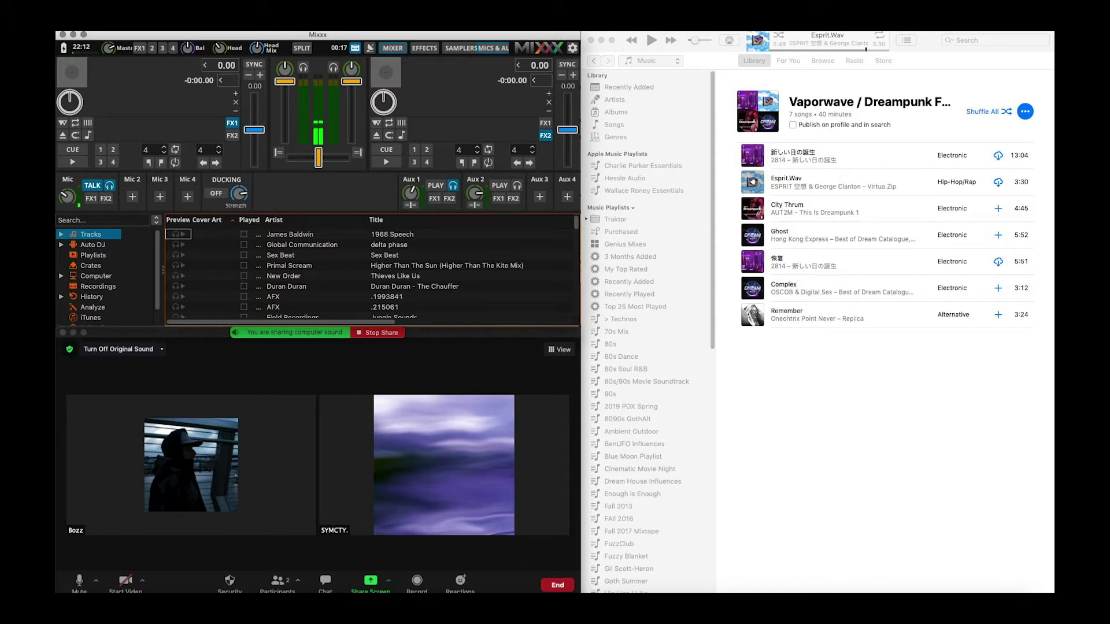
- Switch between the Zoom meeting, Mixxx and Music windows, ending with Zoom in front
{"action": "left_click", "coordinate": [499, 339]}
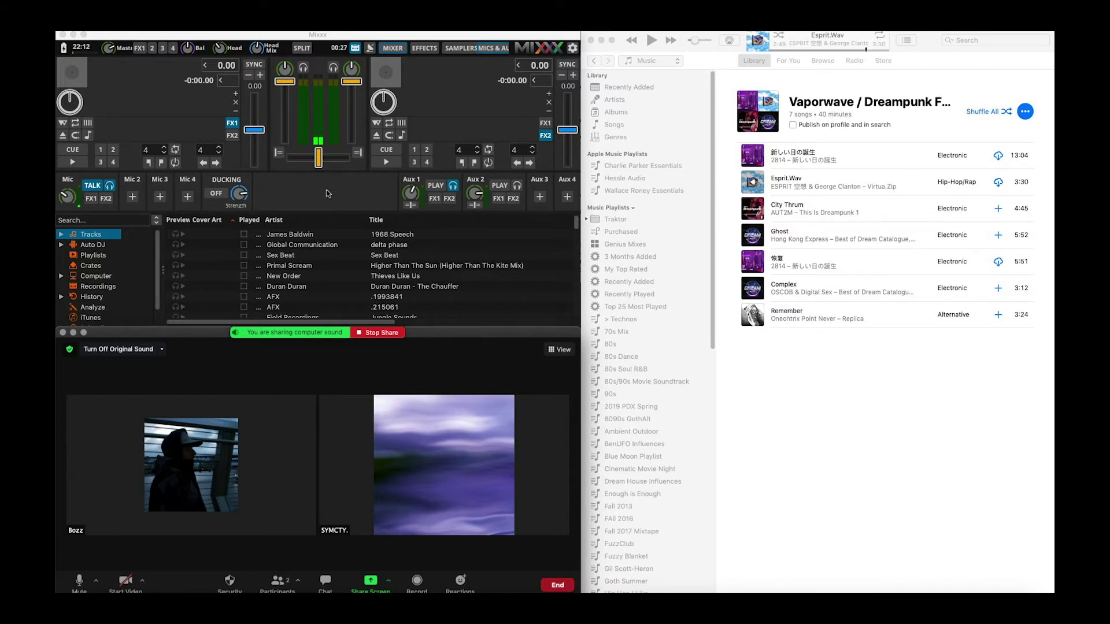
{"action": "left_click", "coordinate": [332, 38]}
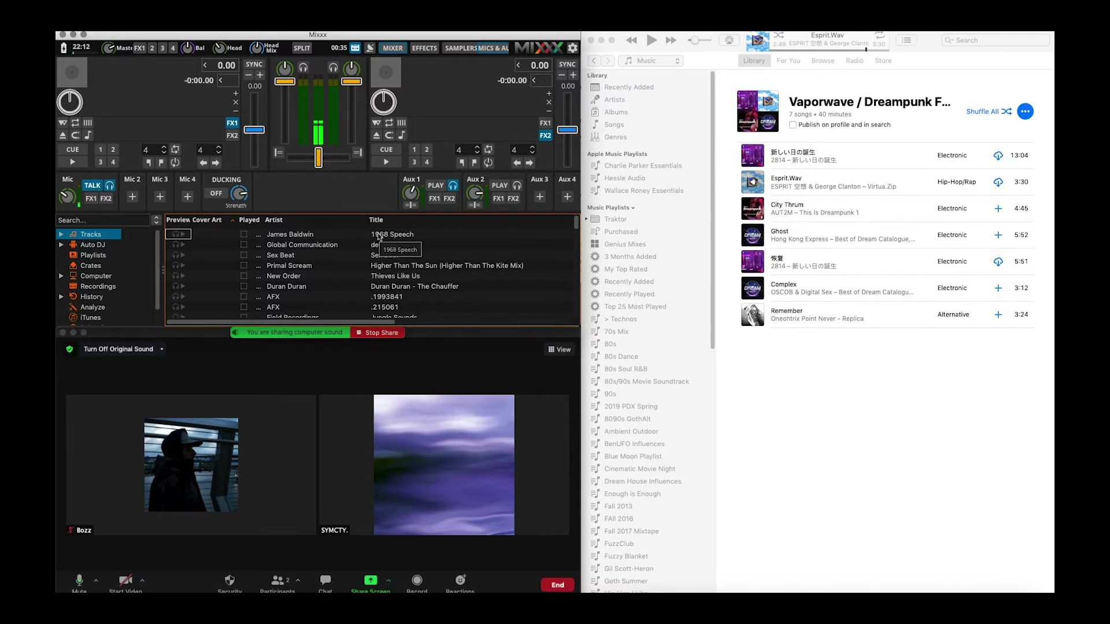
{"action": "left_click", "coordinate": [436, 335]}
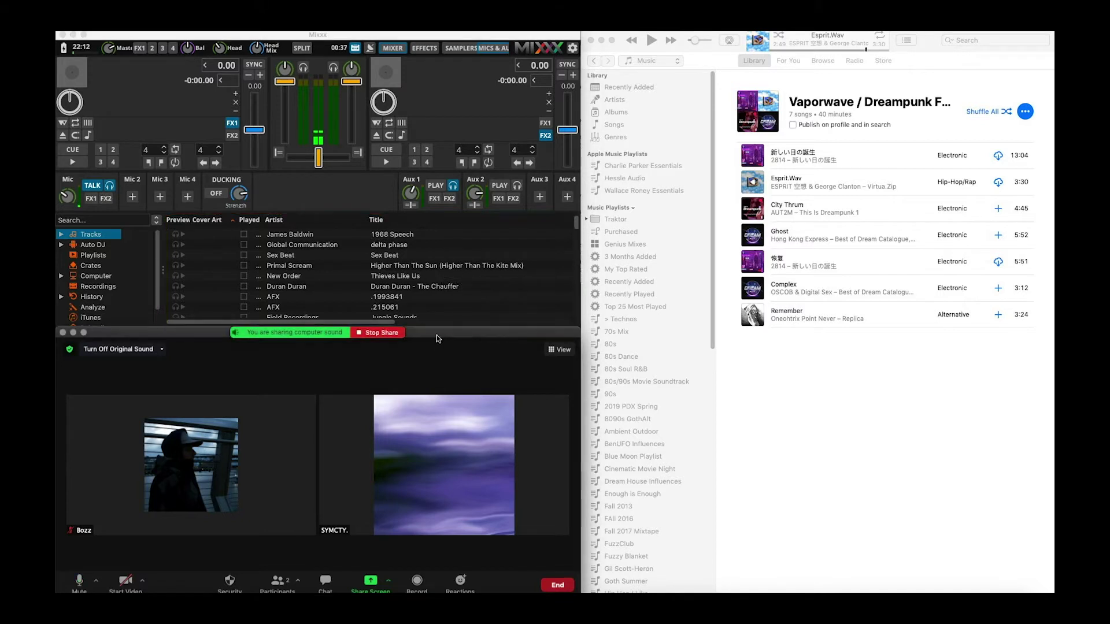
{"action": "left_click", "coordinate": [617, 52]}
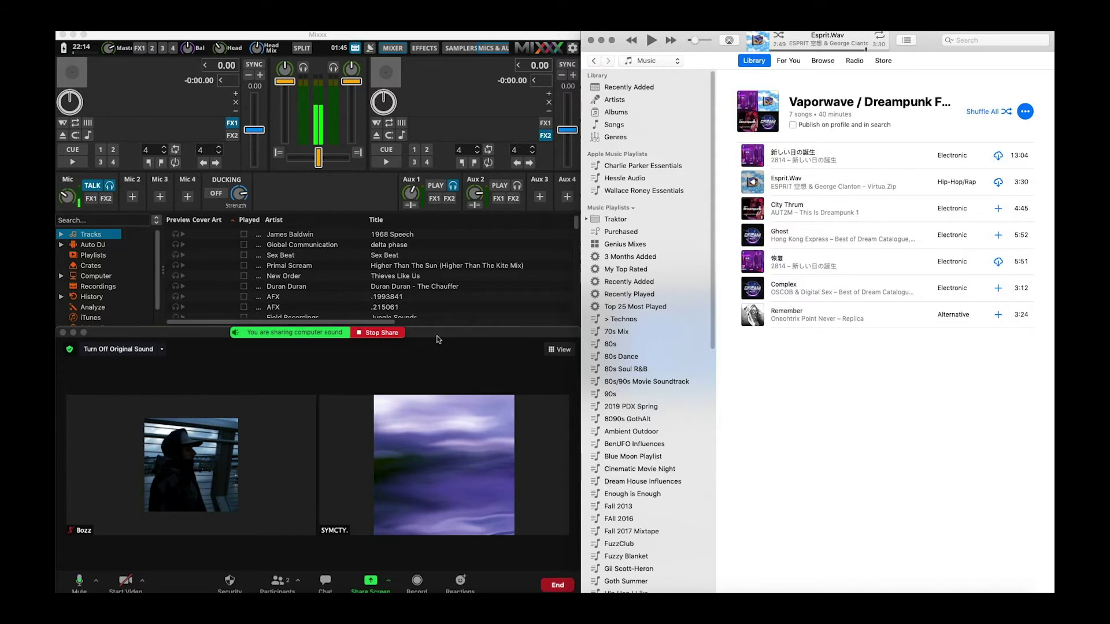
{"action": "left_click", "coordinate": [438, 337]}
{"action": "mouse_move", "coordinate": [280, 403]}
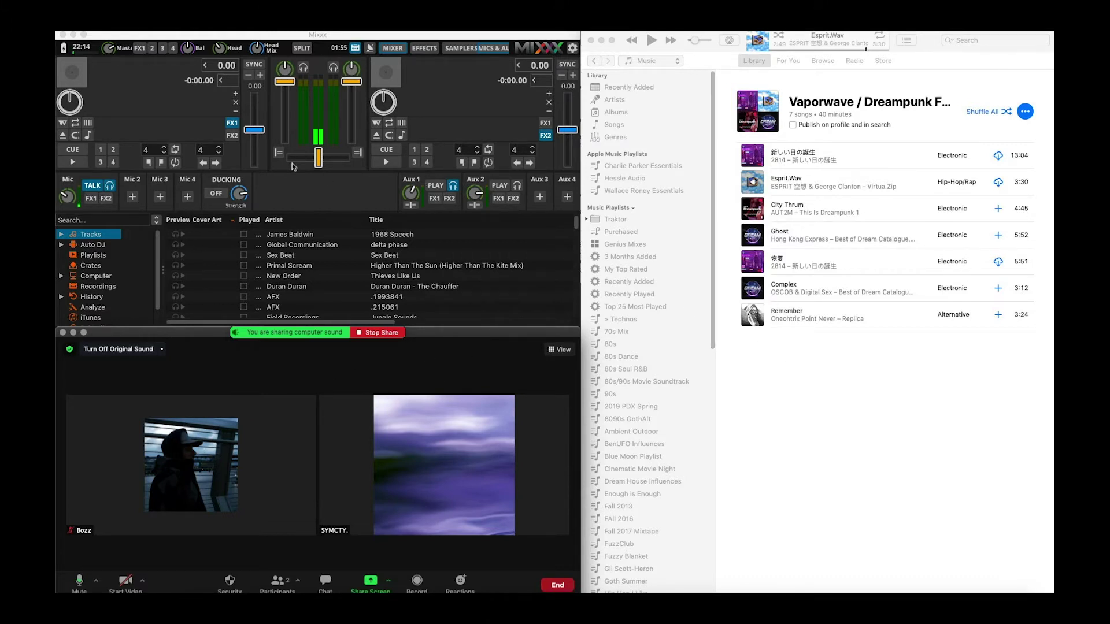
{"action": "mouse_move", "coordinate": [418, 405]}
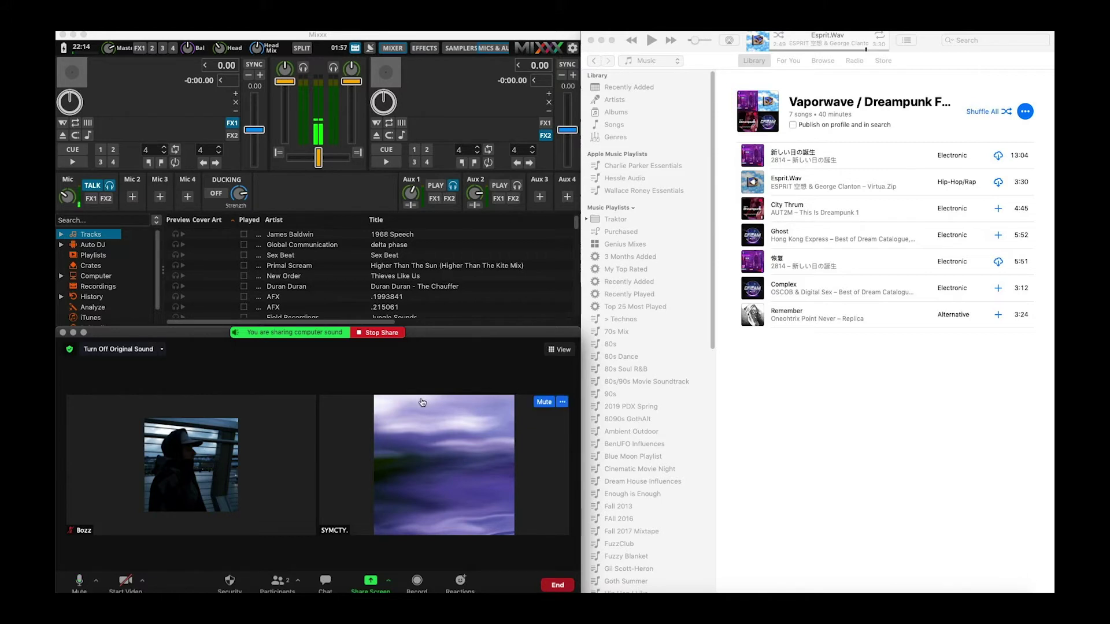
- Open Zoom's Audio Settings beside the other windows and keep VB-Cable as the speaker output
{"action": "left_click", "coordinate": [96, 581]}
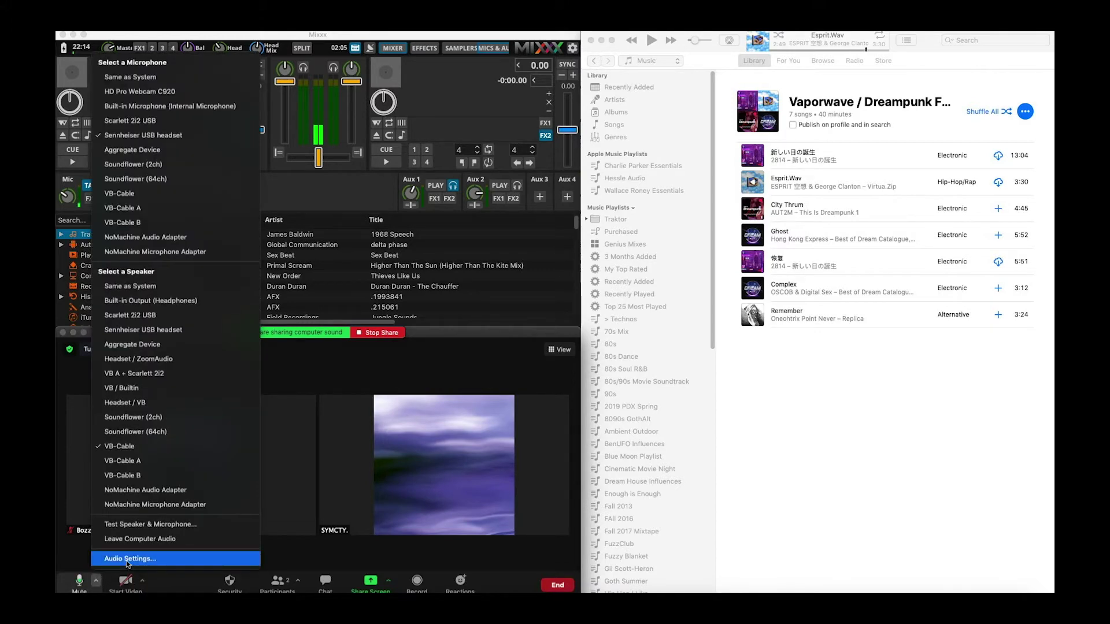
{"action": "left_click", "coordinate": [128, 560]}
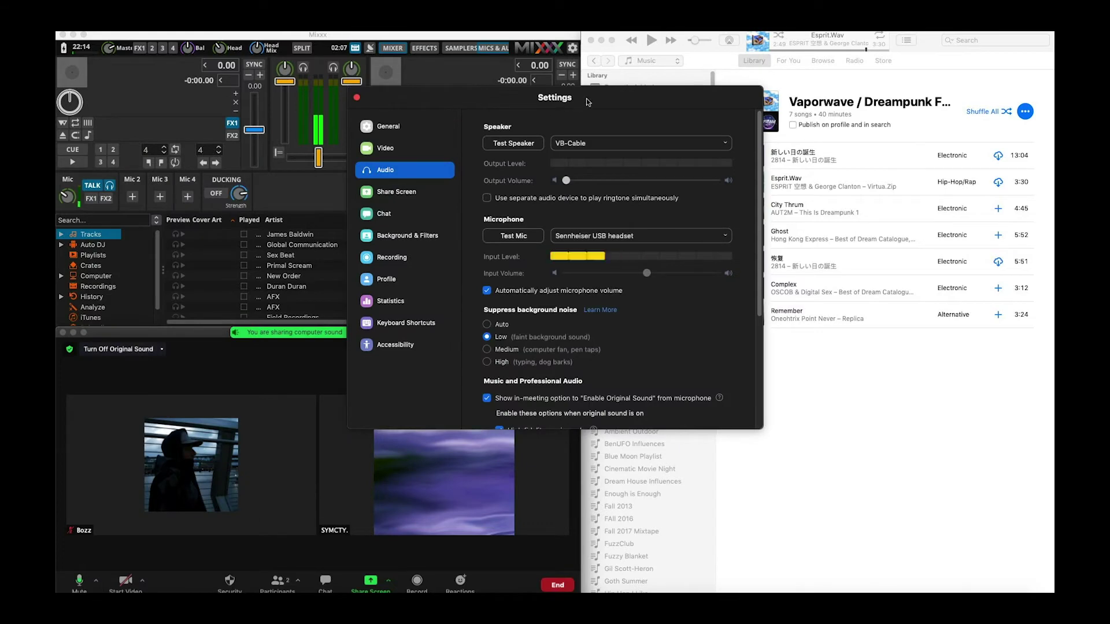
{"action": "left_click_drag", "start_coordinate": [587, 102], "coordinate": [532, 150]}
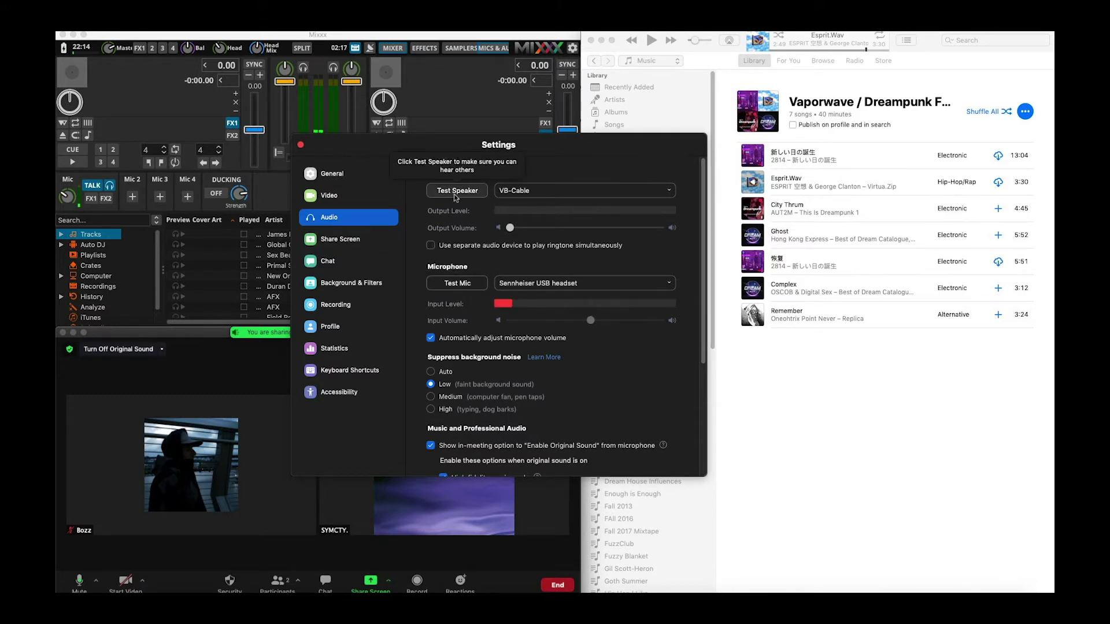
{"action": "left_click", "coordinate": [538, 193]}
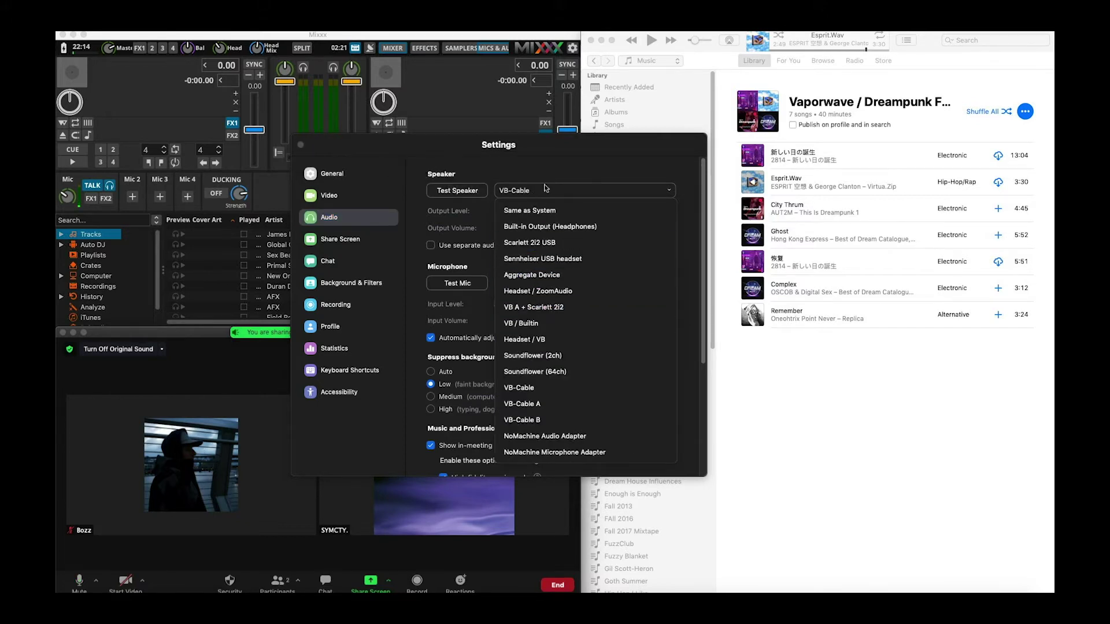
{"action": "left_click", "coordinate": [545, 170]}
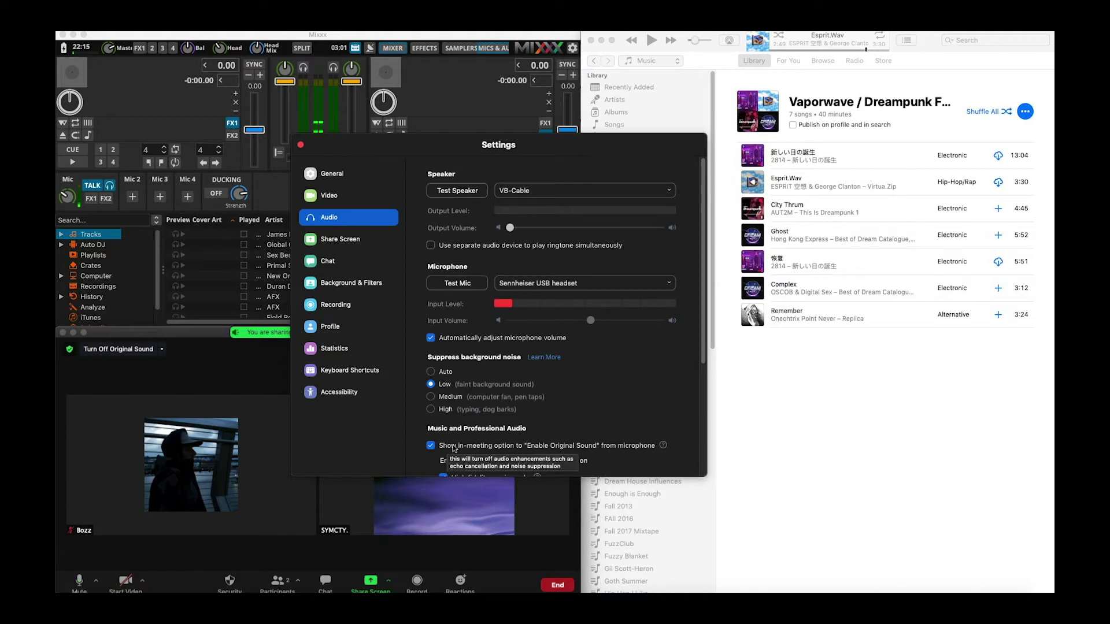
{"action": "scroll", "coordinate": [454, 448], "scroll_direction": "down", "scroll_amount": 3}
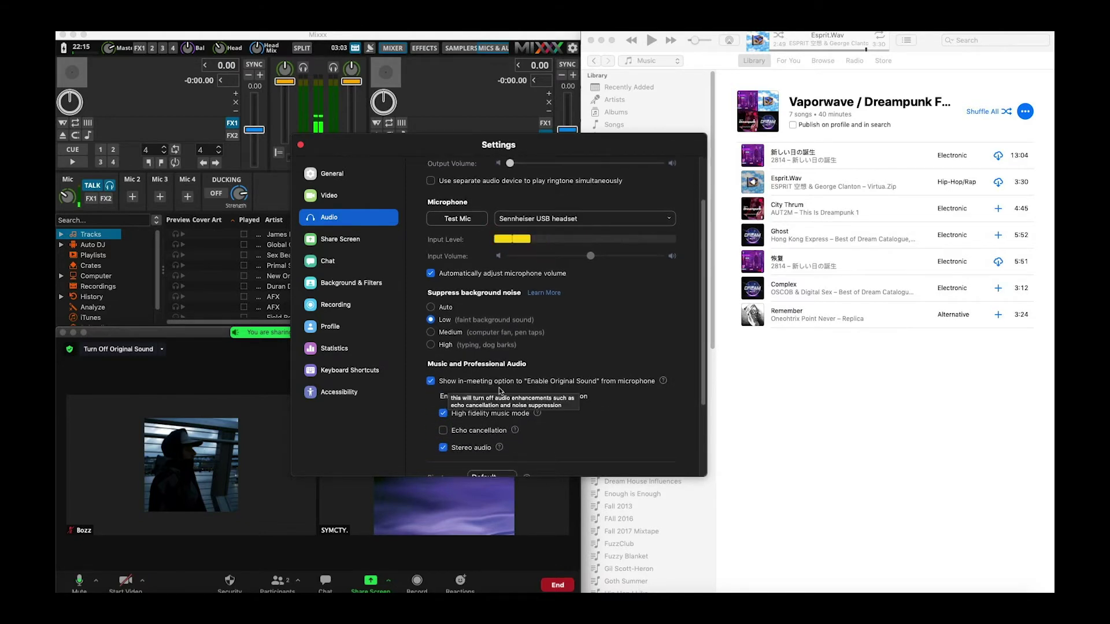
- Scroll down to check high-fidelity music mode and stereo audio, then close the settings window
{"action": "scroll", "coordinate": [457, 379], "scroll_direction": "down", "scroll_amount": 1}
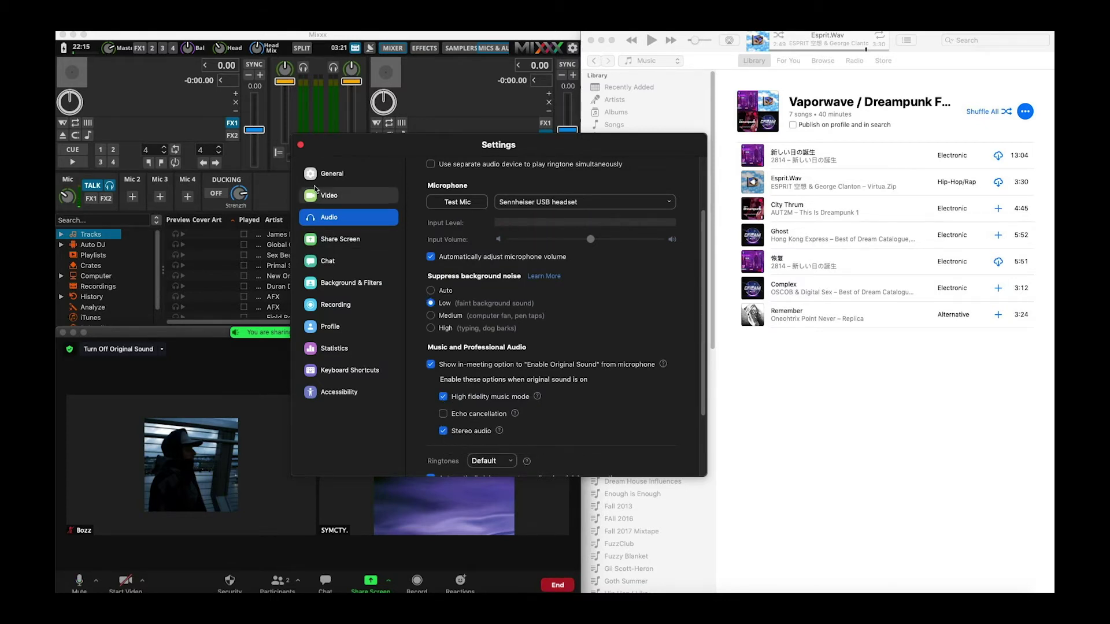
{"action": "left_click", "coordinate": [301, 146]}
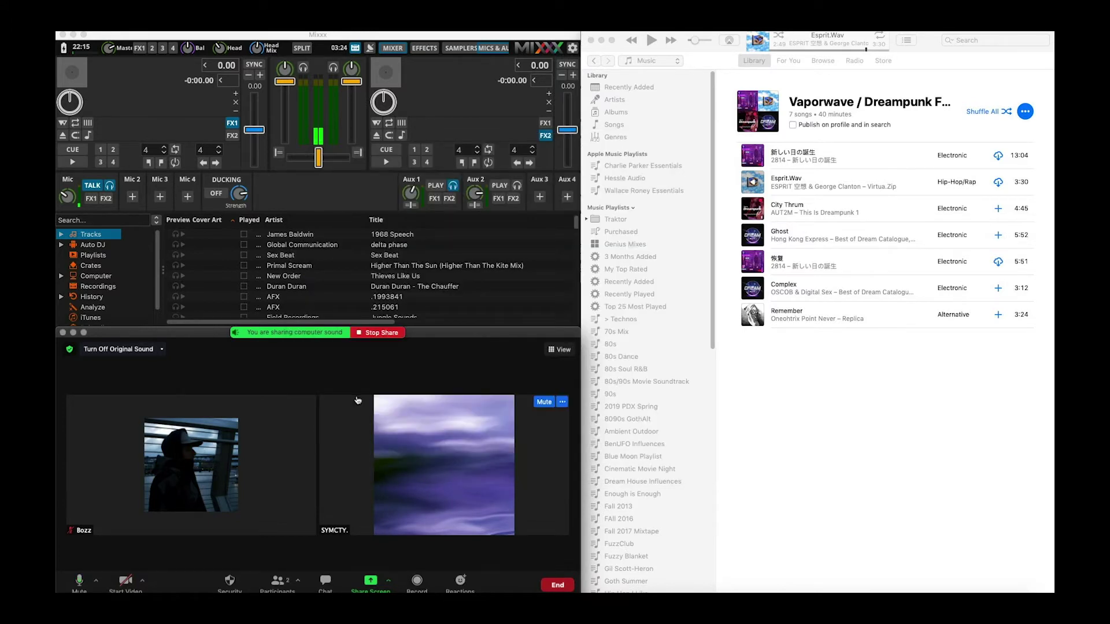
{"action": "left_click", "coordinate": [369, 582]}
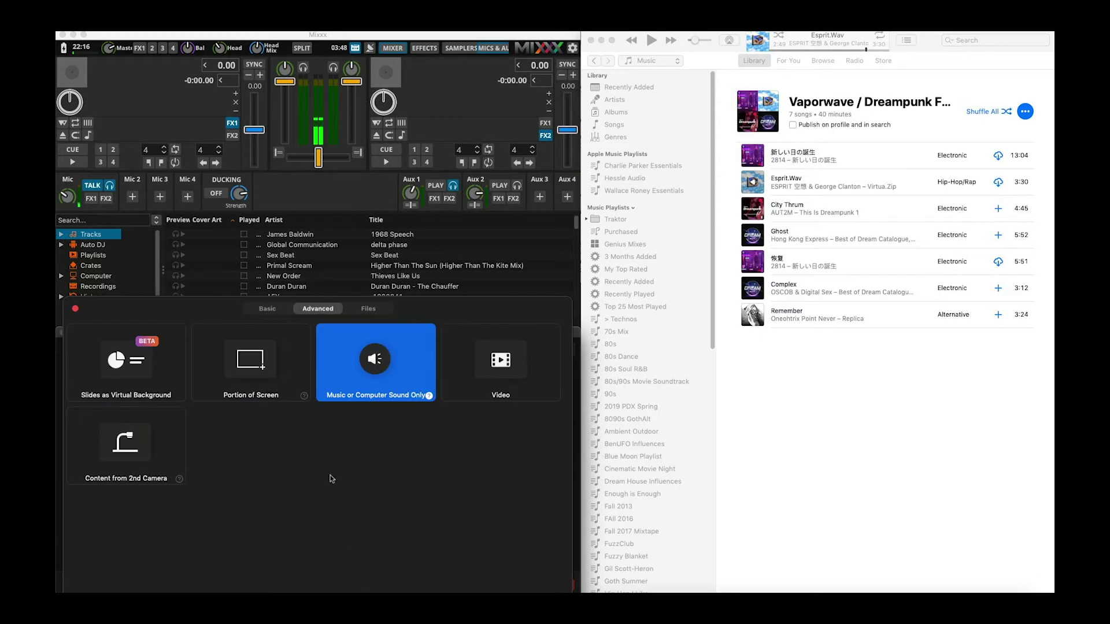
{"action": "left_click", "coordinate": [267, 308]}
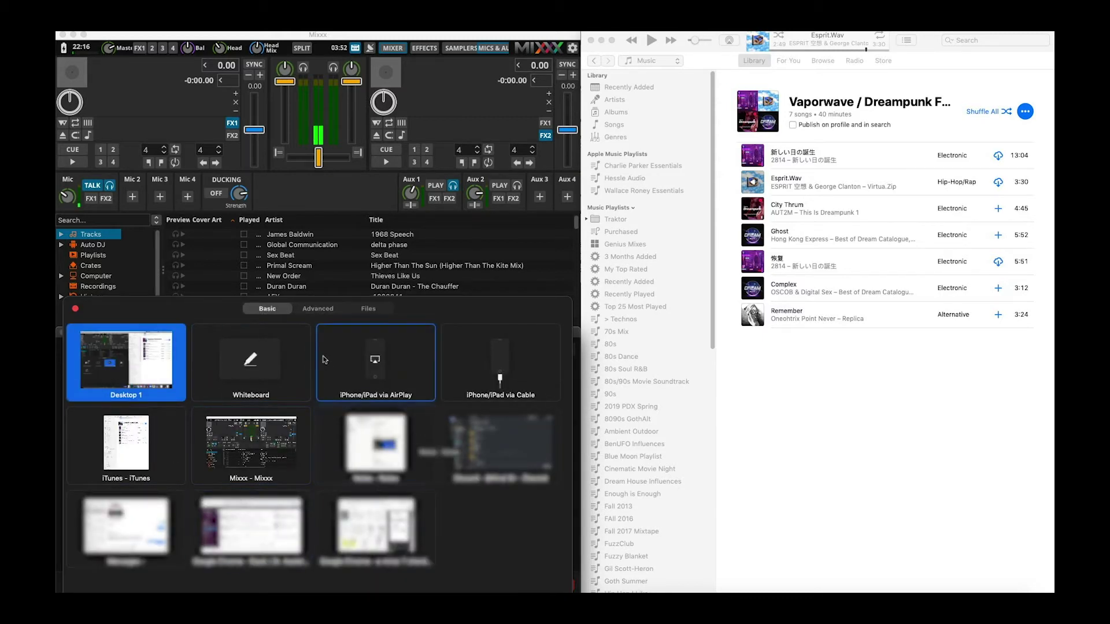
{"action": "left_click", "coordinate": [317, 309]}
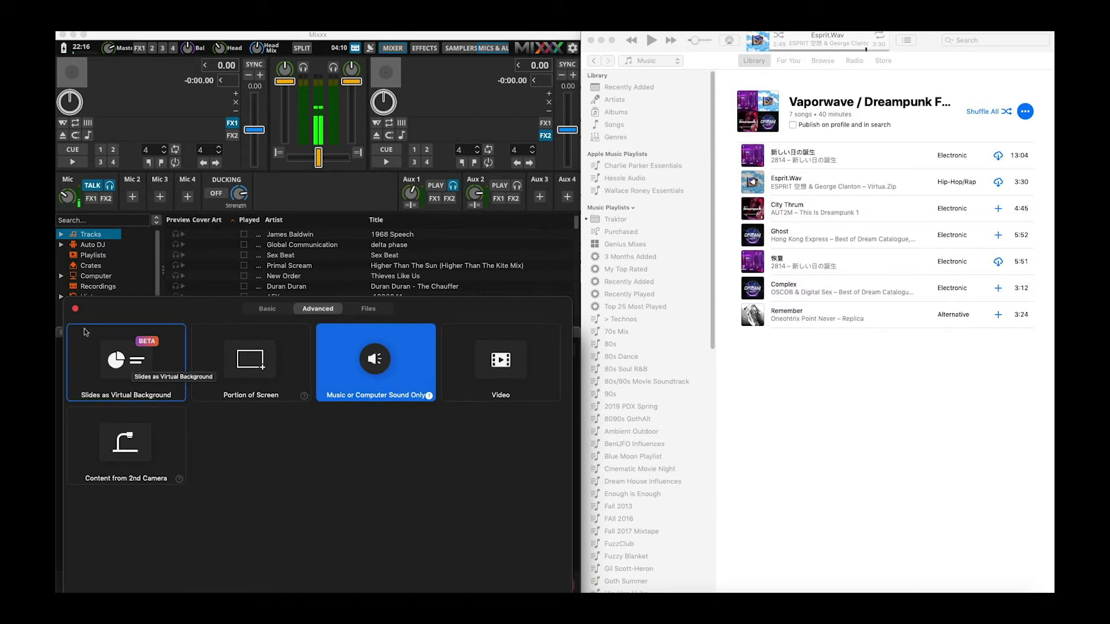
{"action": "left_click", "coordinate": [76, 311]}
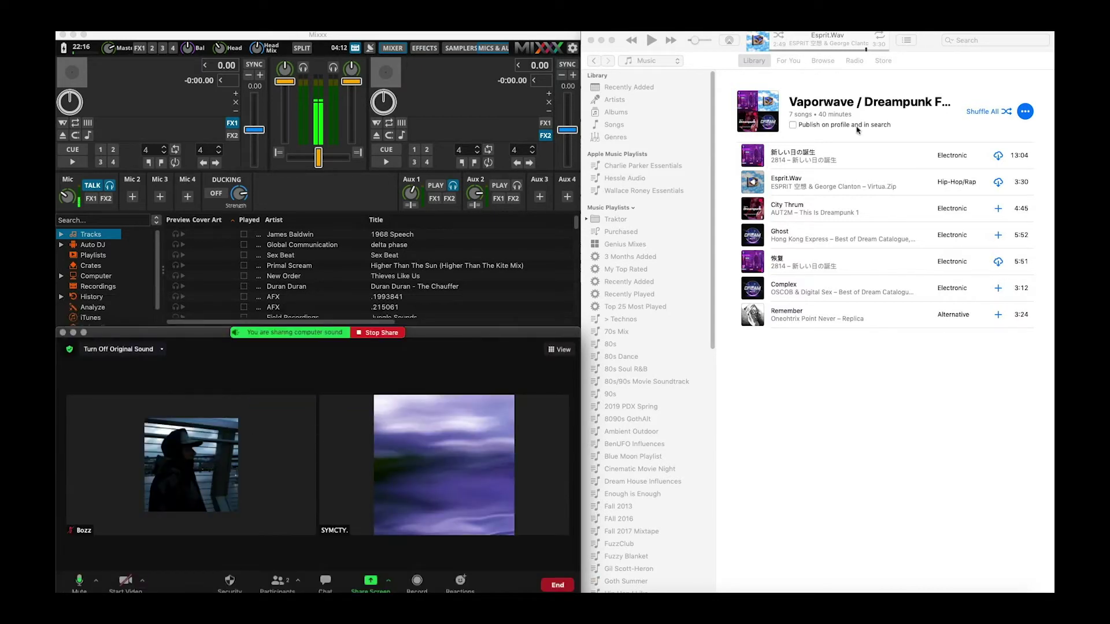
- Pick ZoomAudioDevice as the Output Device in the menu-bar sound menu
{"action": "left_click", "coordinate": [932, 31]}
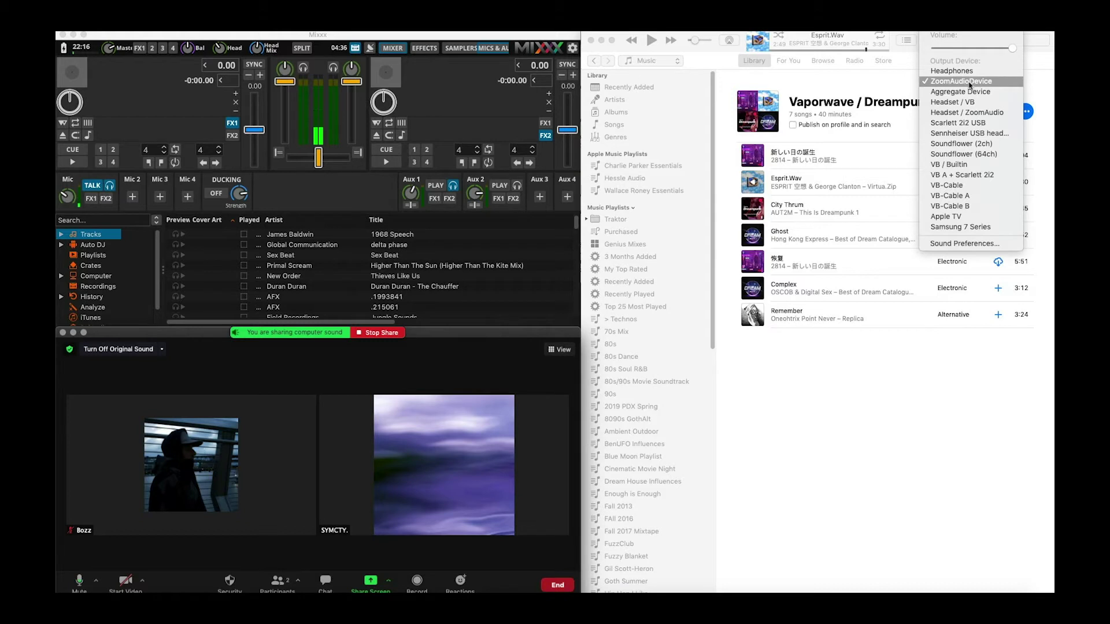
{"action": "left_click", "coordinate": [758, 384]}
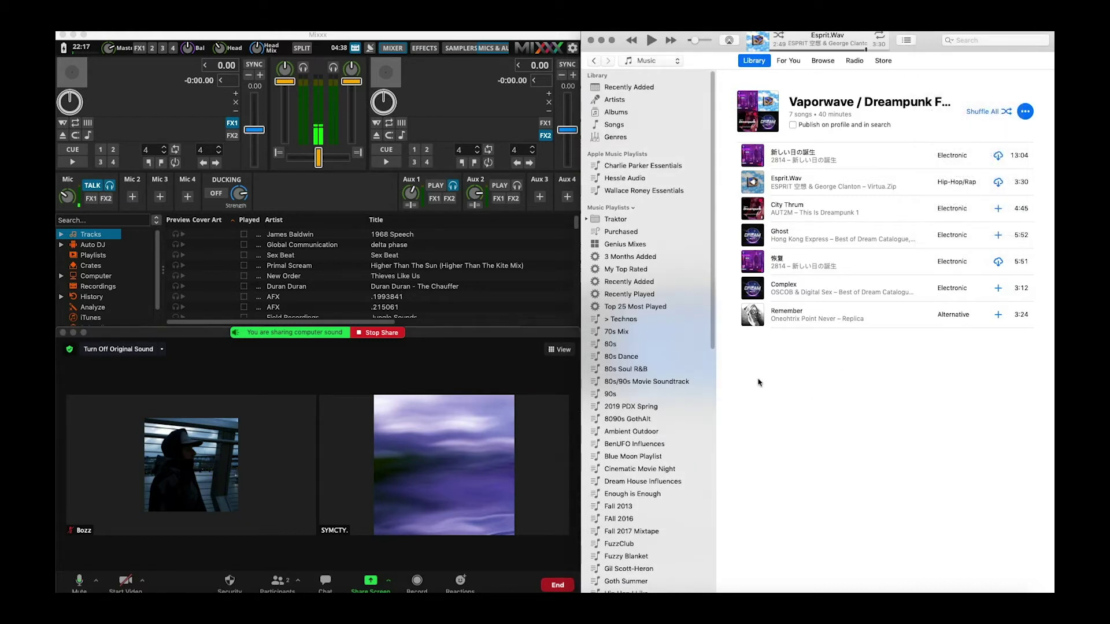
{"action": "mouse_move", "coordinate": [731, 157]}
{"action": "left_click", "coordinate": [322, 39]}
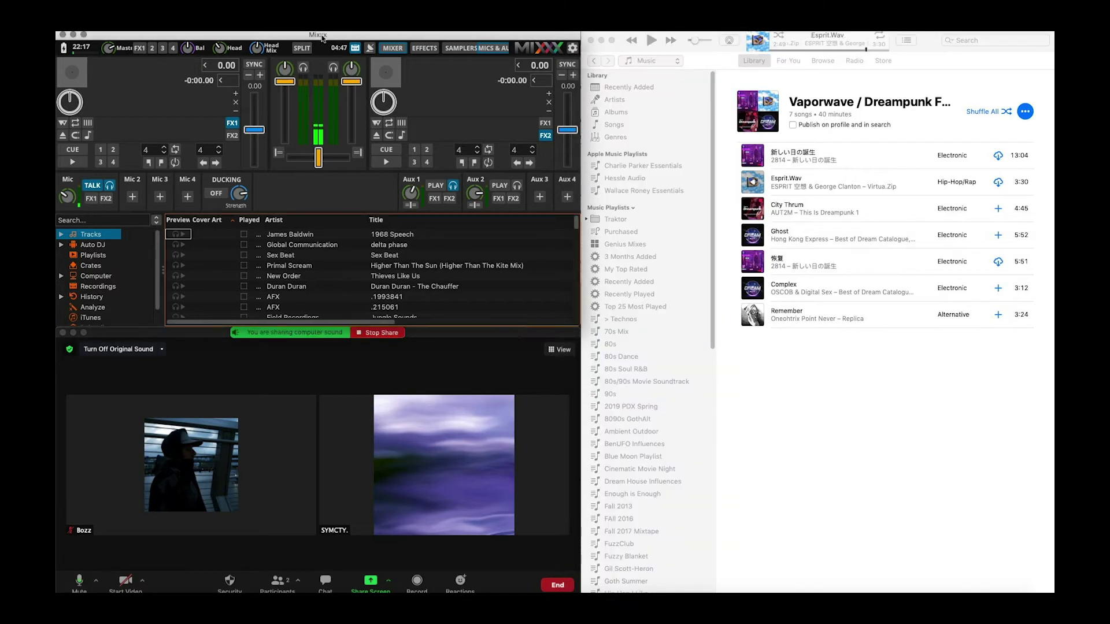
- In Preferences > Sound Hardware, keep ZoomAudioDevice on the Auxiliary 2 input and apply with OK
{"action": "left_click", "coordinate": [101, 31]}
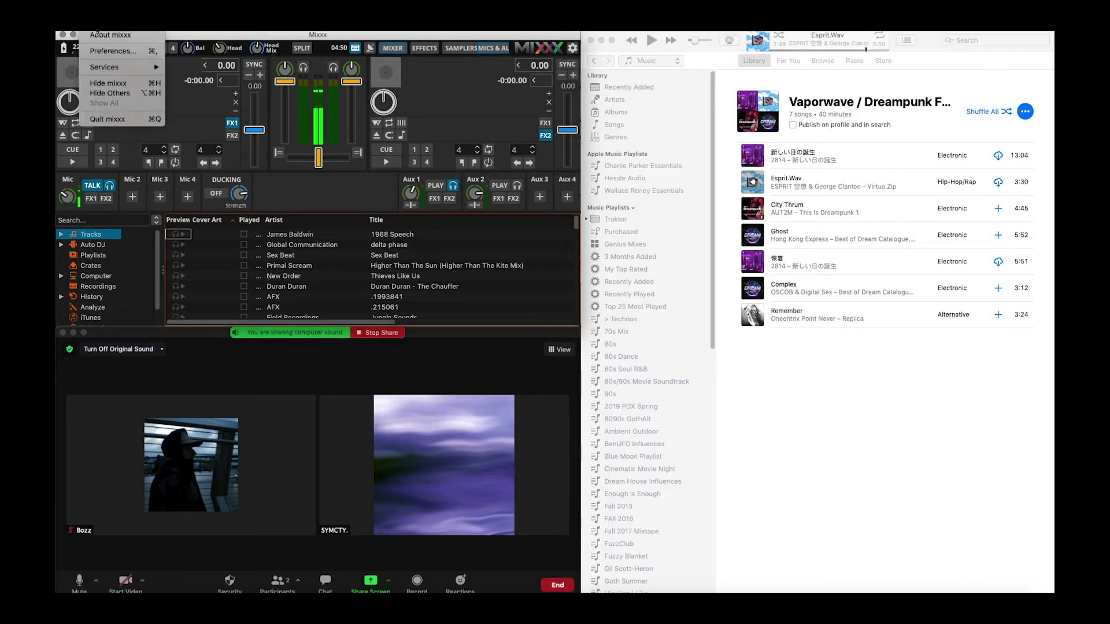
{"action": "left_click", "coordinate": [100, 53]}
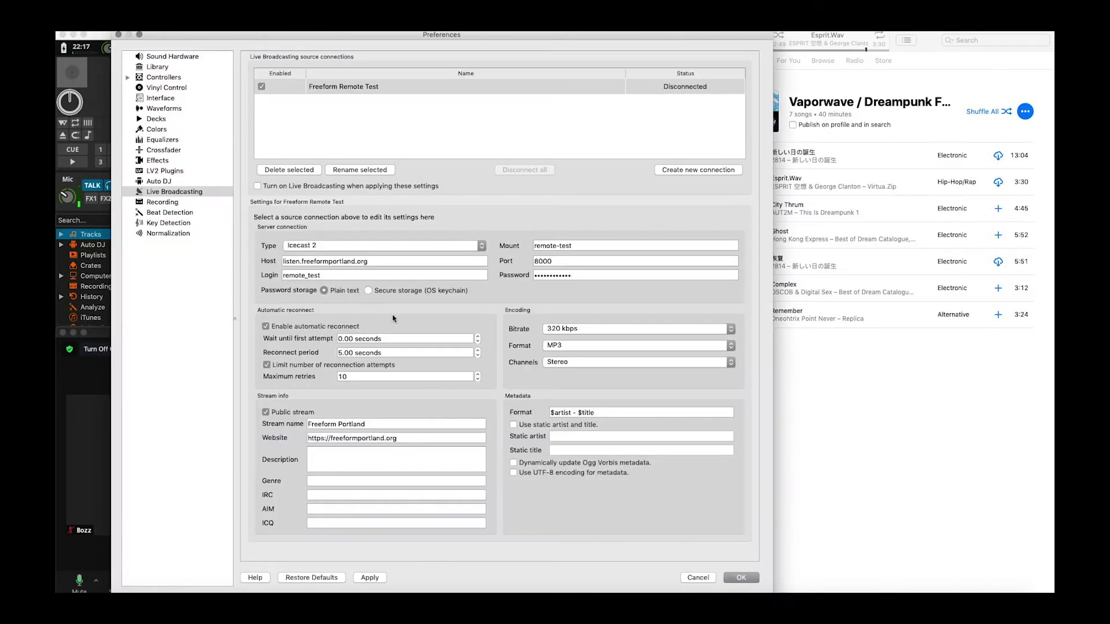
{"action": "left_click", "coordinate": [165, 58]}
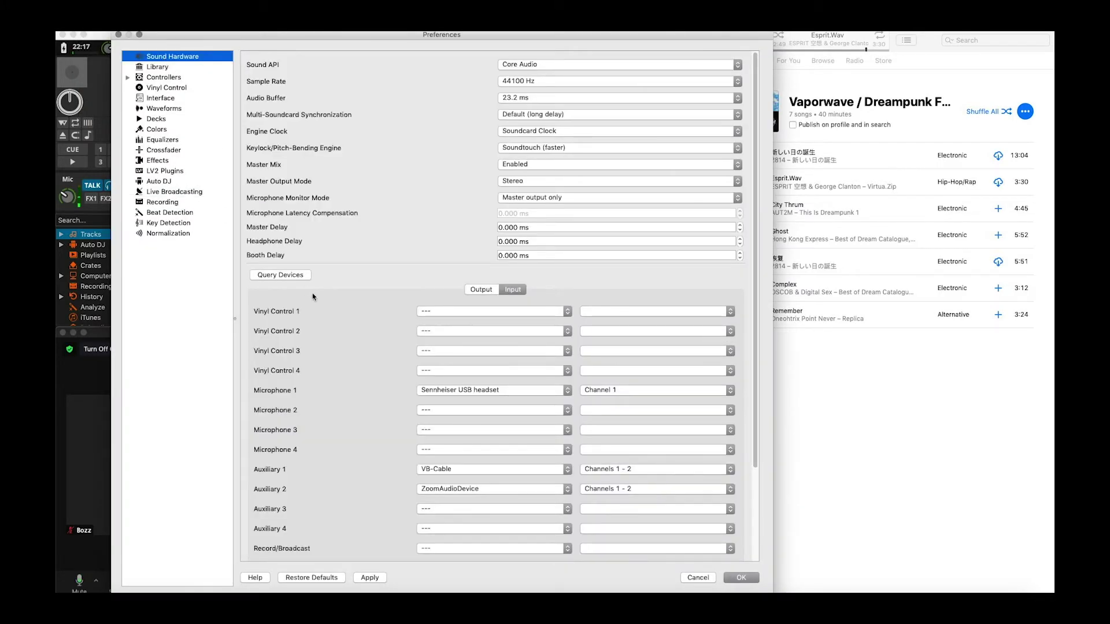
{"action": "left_click", "coordinate": [477, 291]}
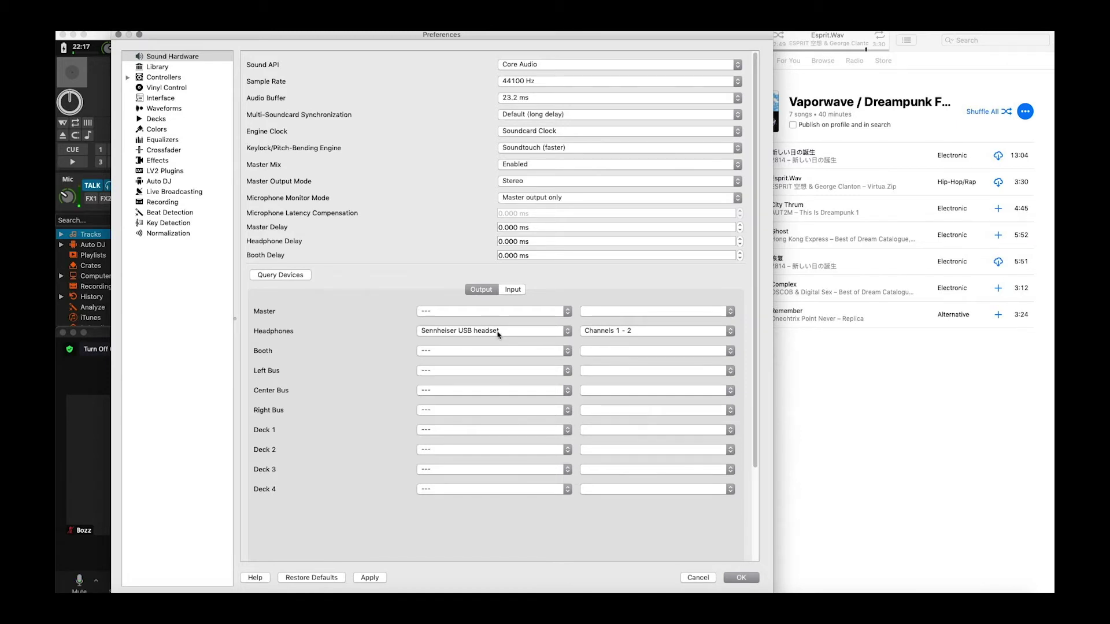
{"action": "left_click", "coordinate": [512, 289]}
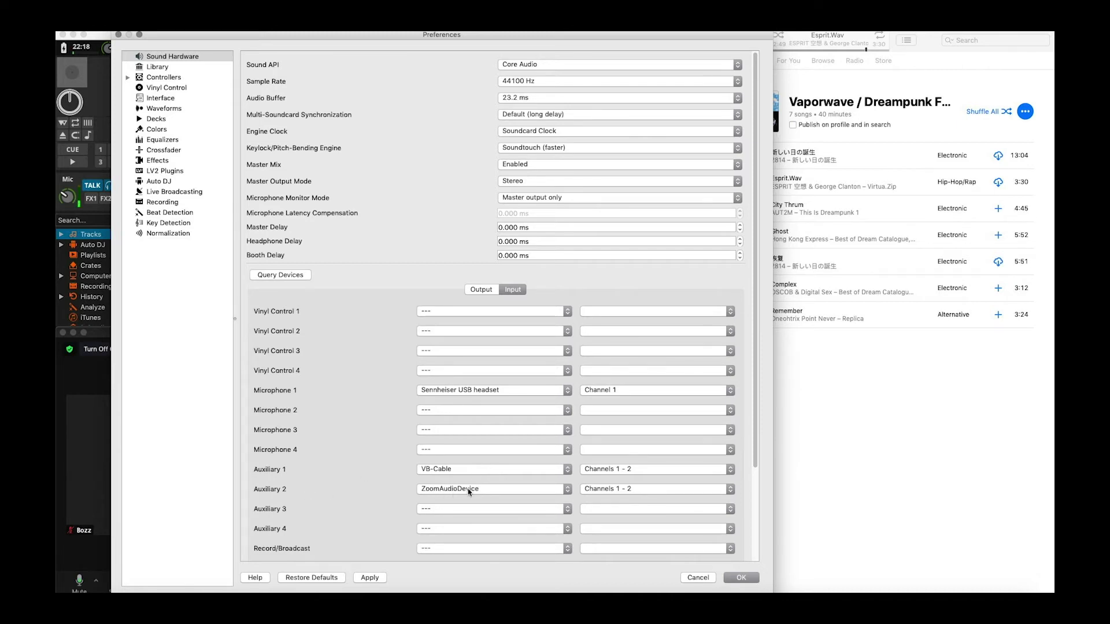
{"action": "left_click", "coordinate": [489, 490]}
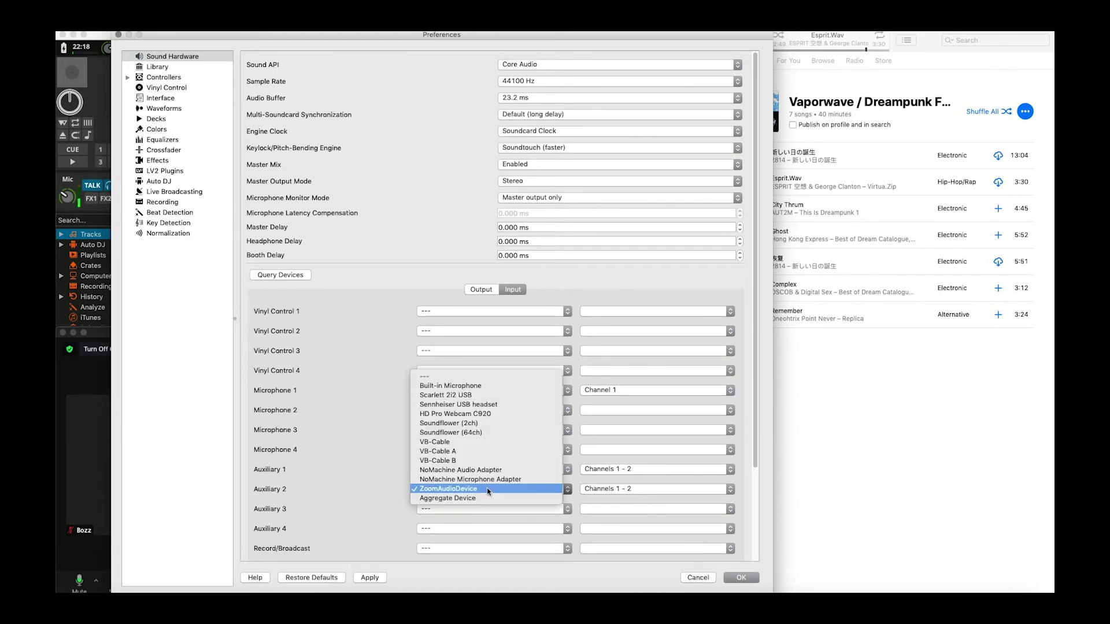
{"action": "left_click", "coordinate": [489, 490]}
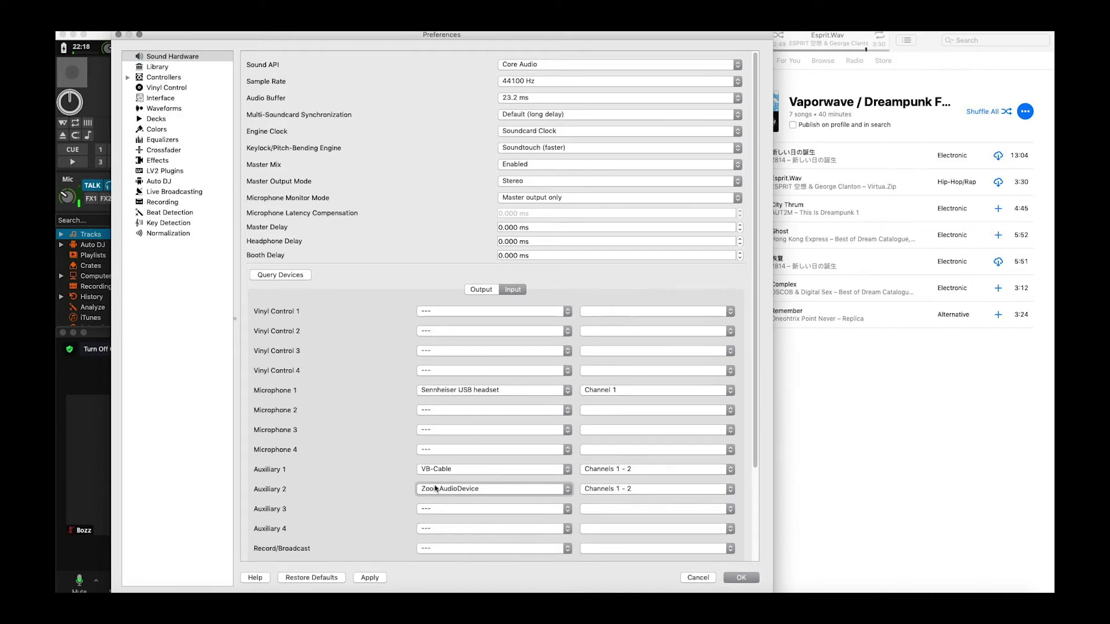
{"action": "left_click", "coordinate": [738, 580]}
{"action": "left_click", "coordinate": [739, 579]}
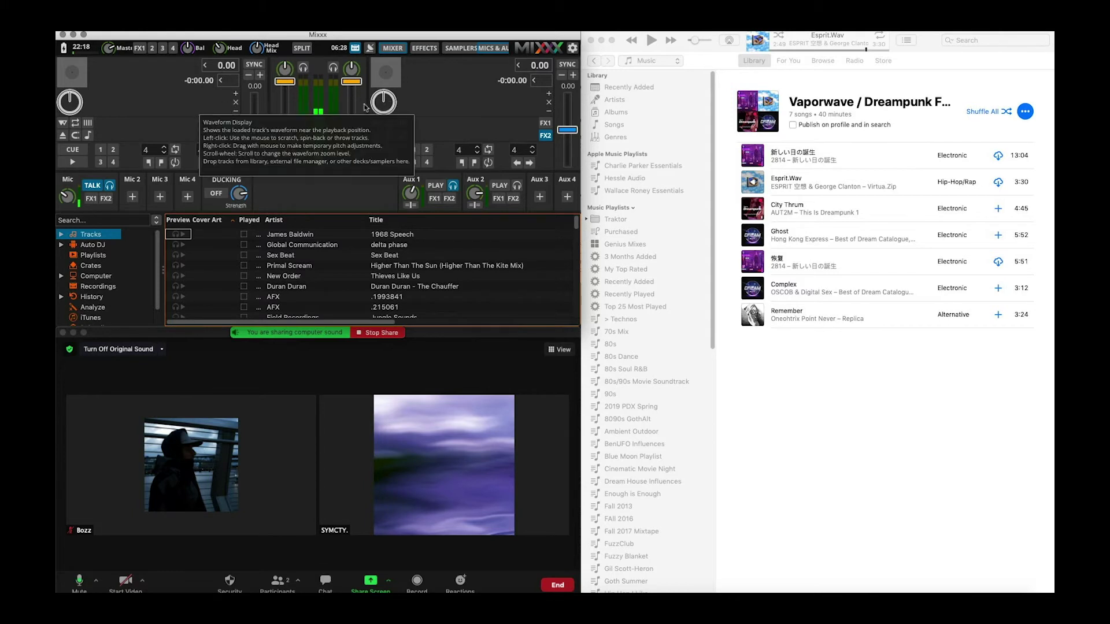
- Drag the Music volume slider right in two nudges to raise playback volume
{"action": "left_click", "coordinate": [716, 97]}
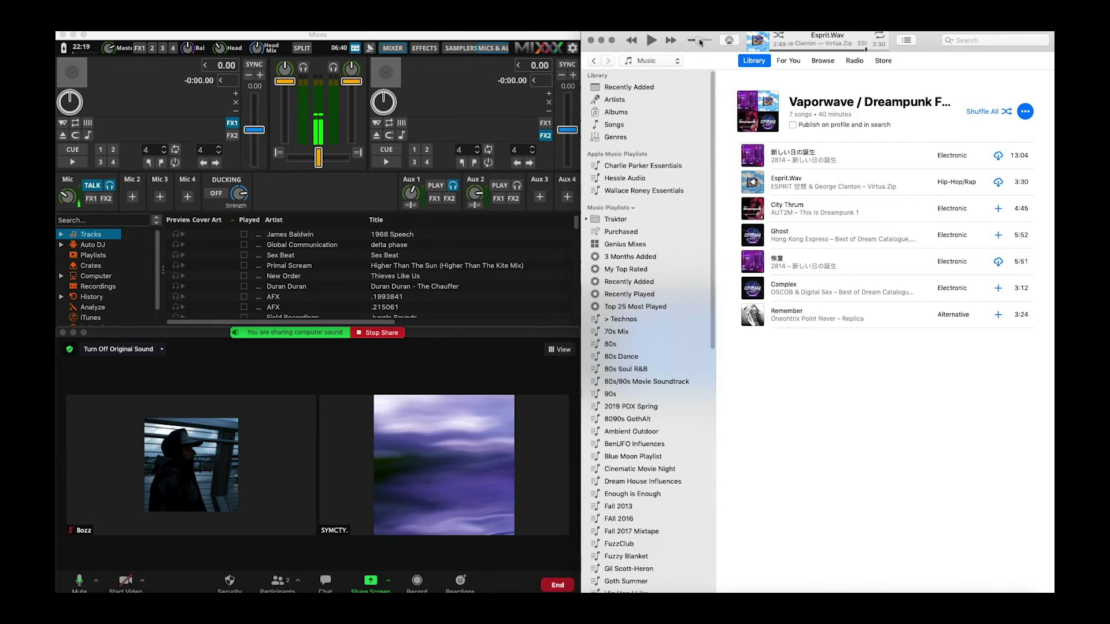
{"action": "left_click_drag", "start_coordinate": [695, 40], "coordinate": [697, 42]}
{"action": "mouse_move", "coordinate": [697, 42]}
{"action": "left_mouse_down"}
{"action": "mouse_move", "coordinate": [715, 42]}
{"action": "mouse_move", "coordinate": [697, 44]}
{"action": "left_mouse_up"}
{"action": "mouse_move", "coordinate": [750, 155]}
{"action": "left_click", "coordinate": [346, 200]}
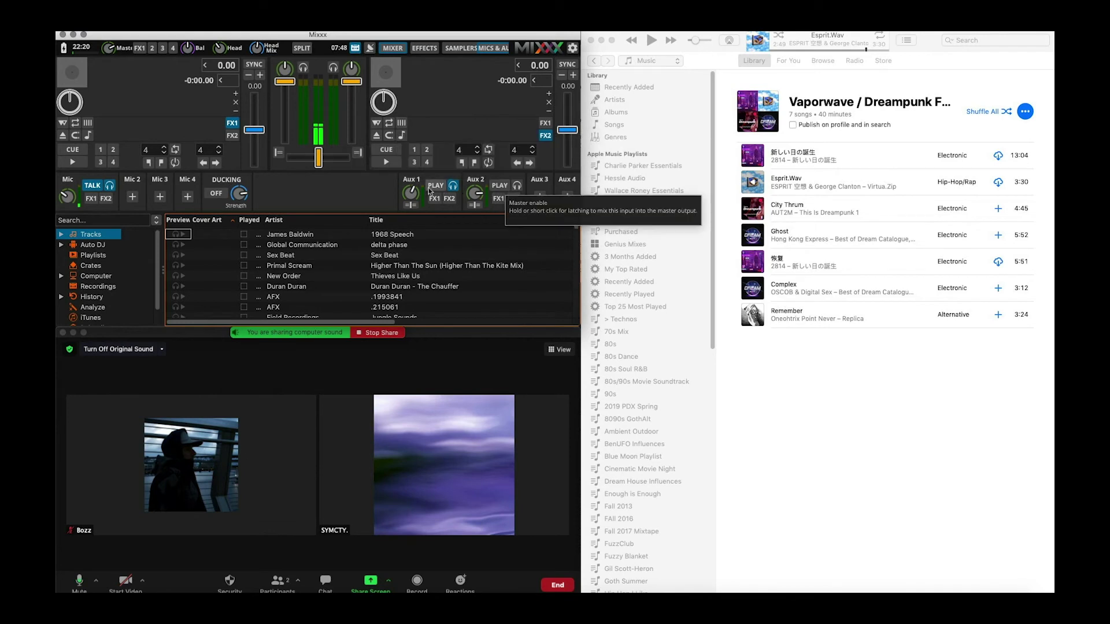
{"action": "left_click", "coordinate": [650, 41]}
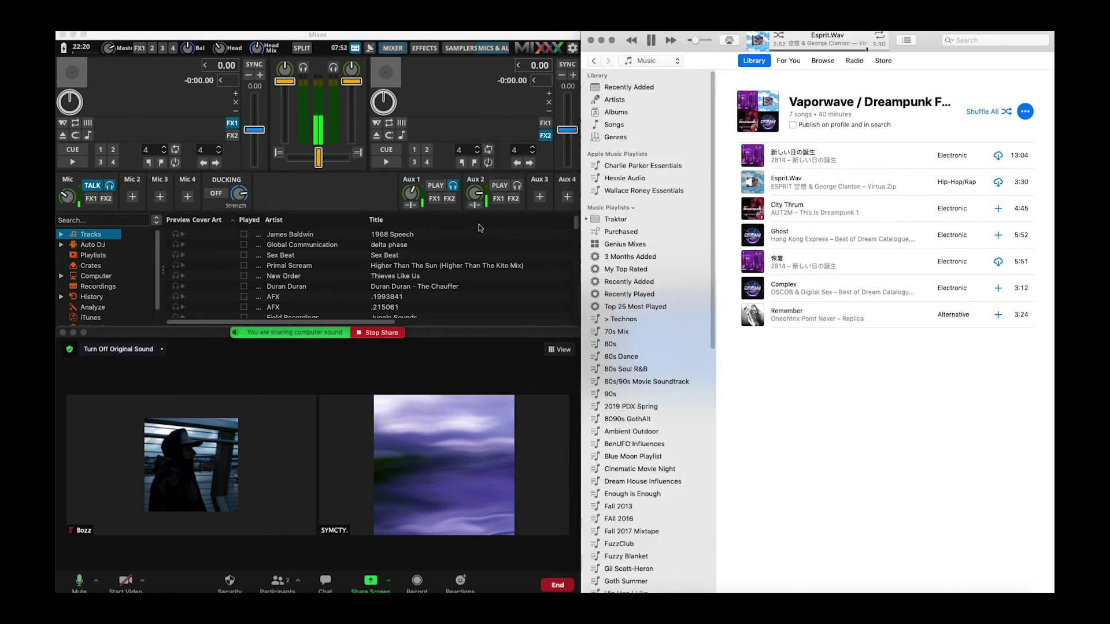
- Toggle Aux 2 into and out of the master mix, pause the music, then mix in Aux 1
{"action": "left_click", "coordinate": [500, 186]}
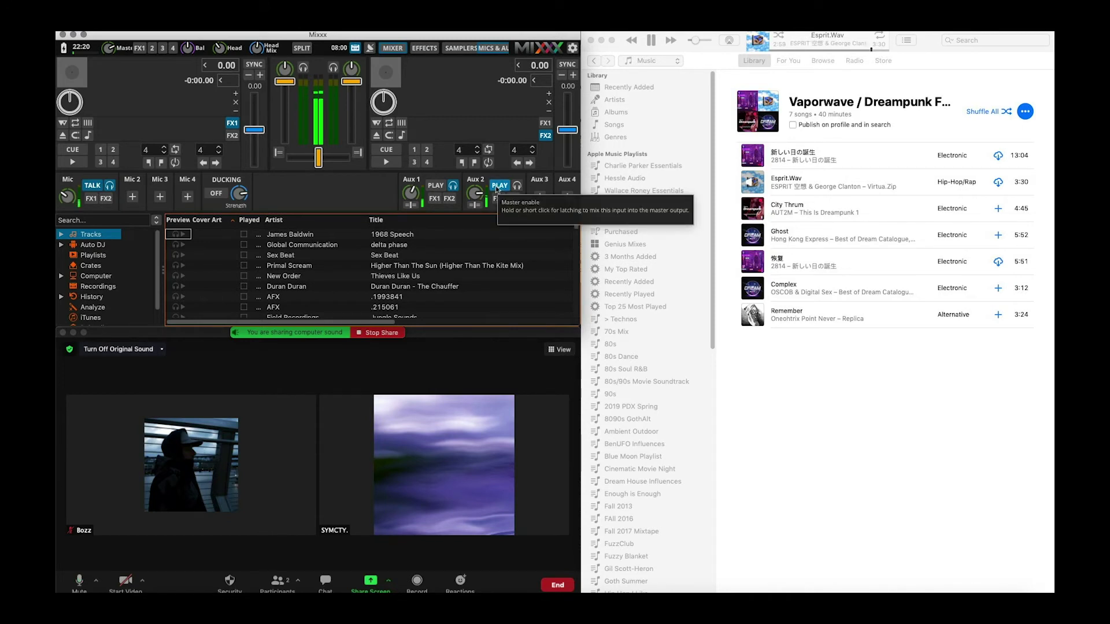
{"action": "left_click", "coordinate": [497, 187]}
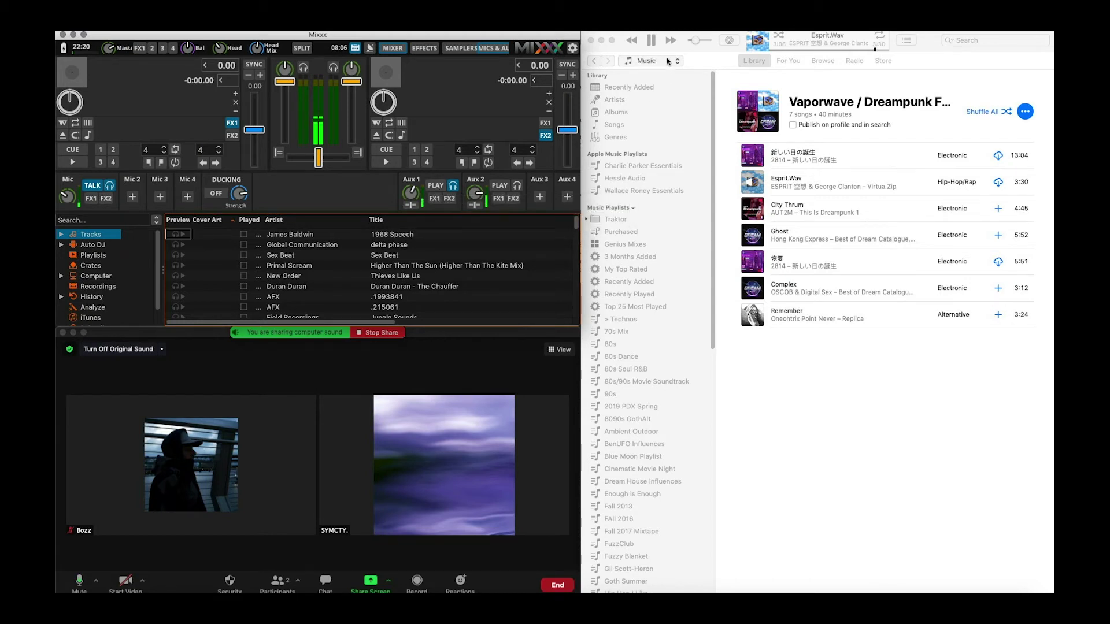
{"action": "key", "text": "F8"}
{"action": "key", "text": "super+Tab"}
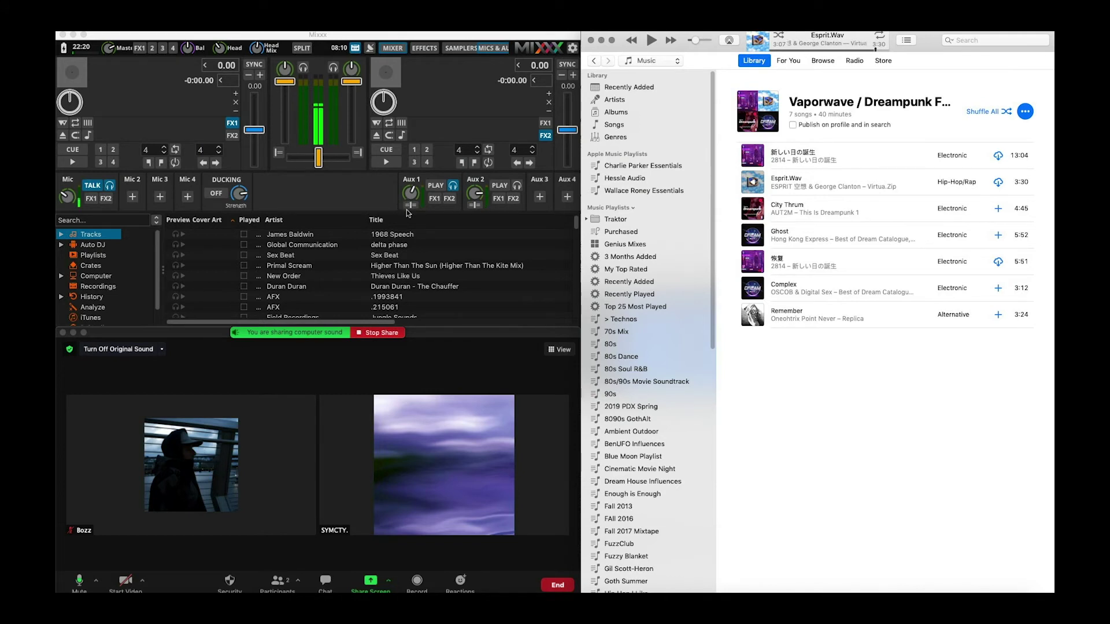
{"action": "mouse_move", "coordinate": [337, 397]}
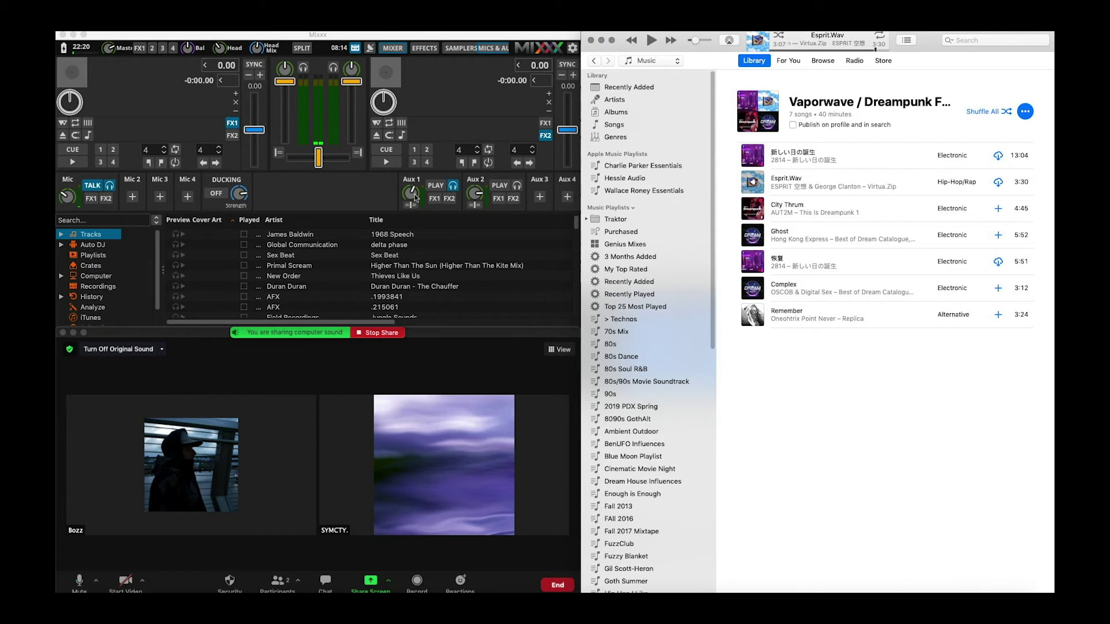
{"action": "left_click", "coordinate": [435, 185]}
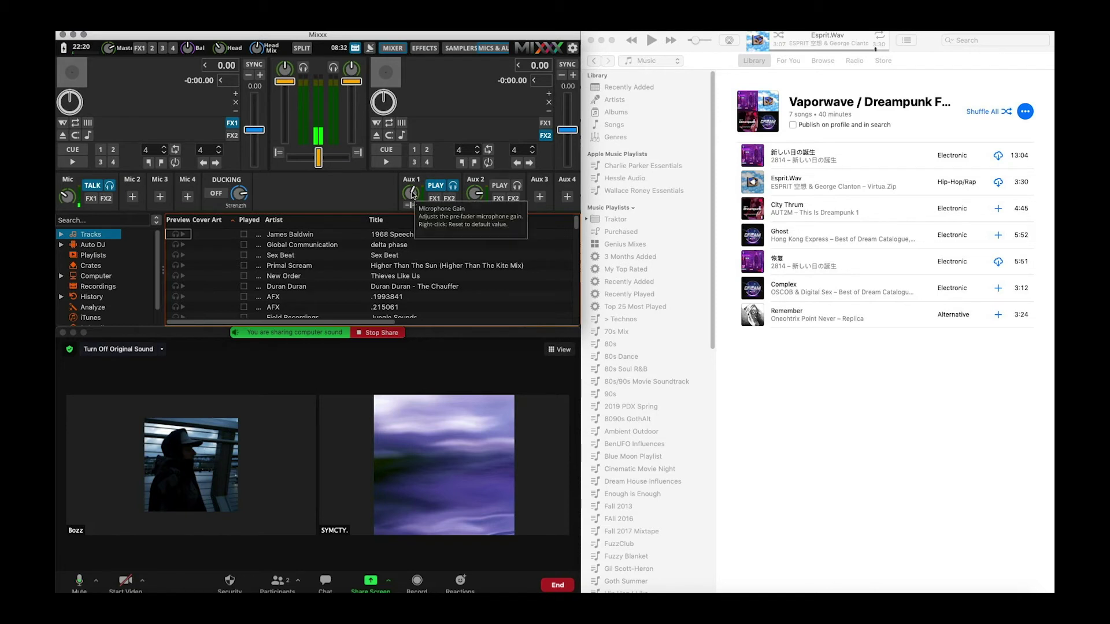
- Nudge the Aux 1 gain knob up and resume the music playback
{"action": "left_click_drag", "start_coordinate": [413, 194], "coordinate": [413, 189]}
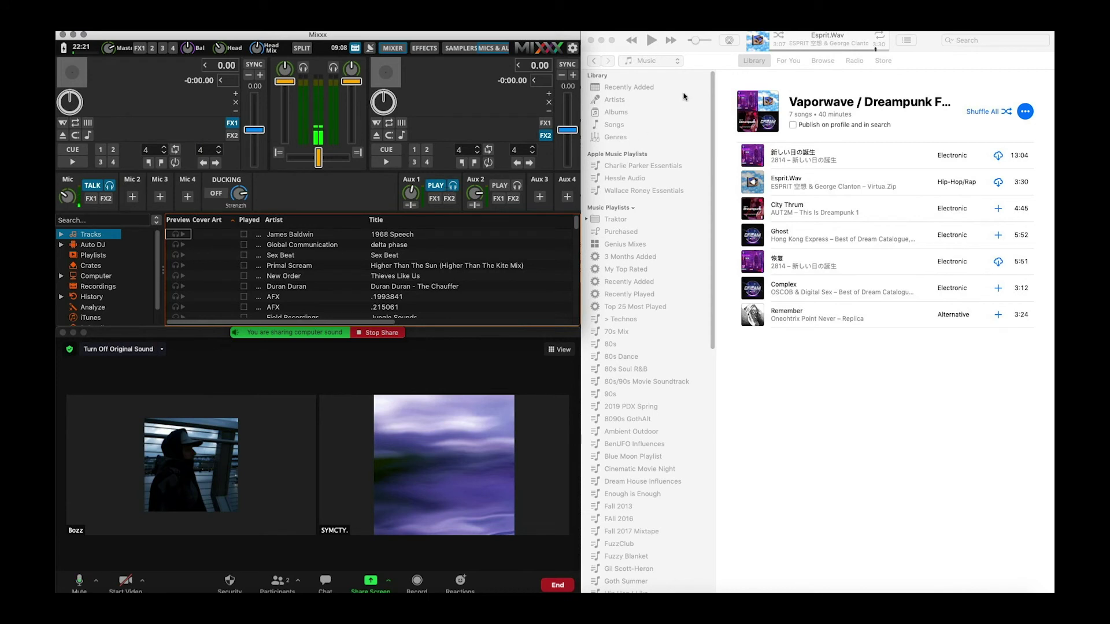
{"action": "left_click", "coordinate": [652, 41]}
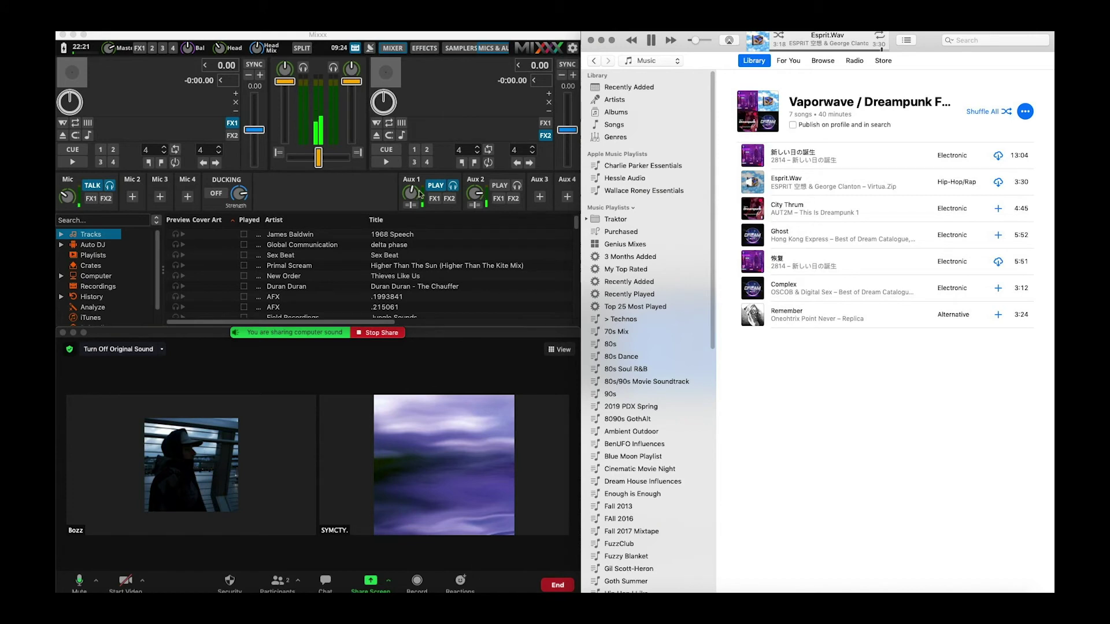
- Let the vaporwave playlist keep playing until it advances to City Thrum
{"action": "mouse_move", "coordinate": [770, 164]}
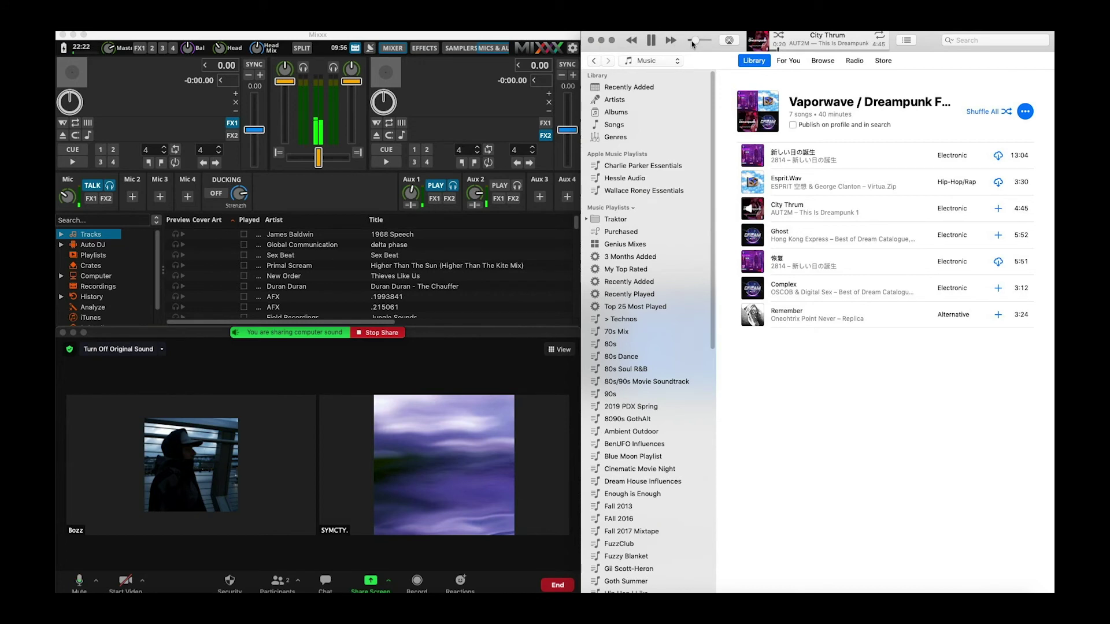
- Pause Music, select Esprit.Wav then Remember, take Aux 1 out of the mix, and resume playback
{"action": "left_click", "coordinate": [654, 41]}
{"action": "left_click", "coordinate": [807, 193]}
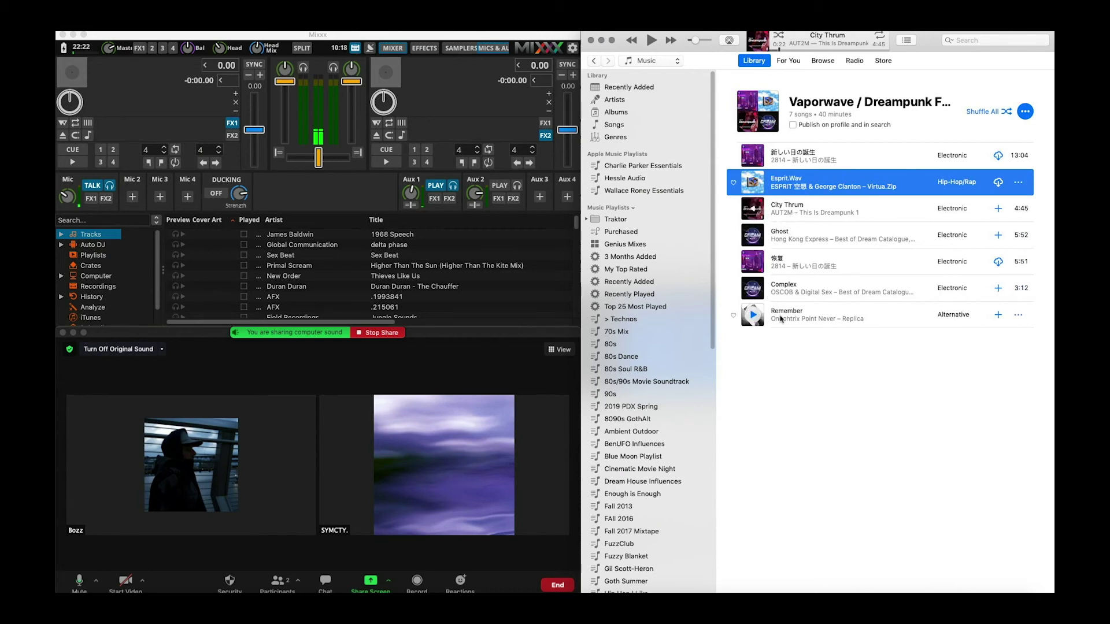
{"action": "left_click", "coordinate": [785, 318]}
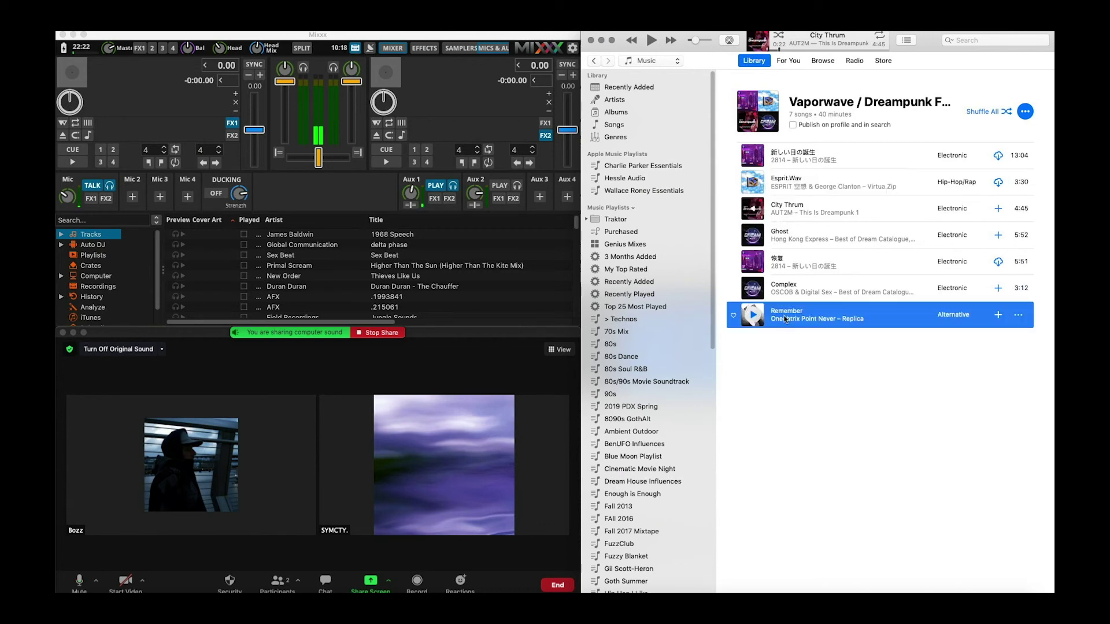
{"action": "left_click", "coordinate": [435, 190]}
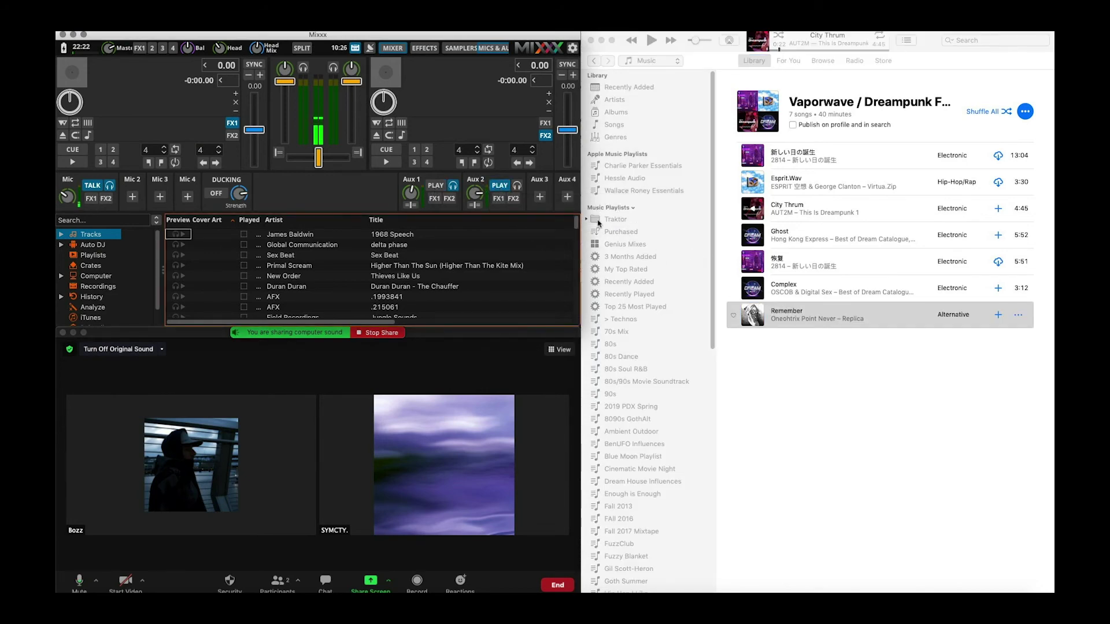
{"action": "left_click", "coordinate": [612, 273]}
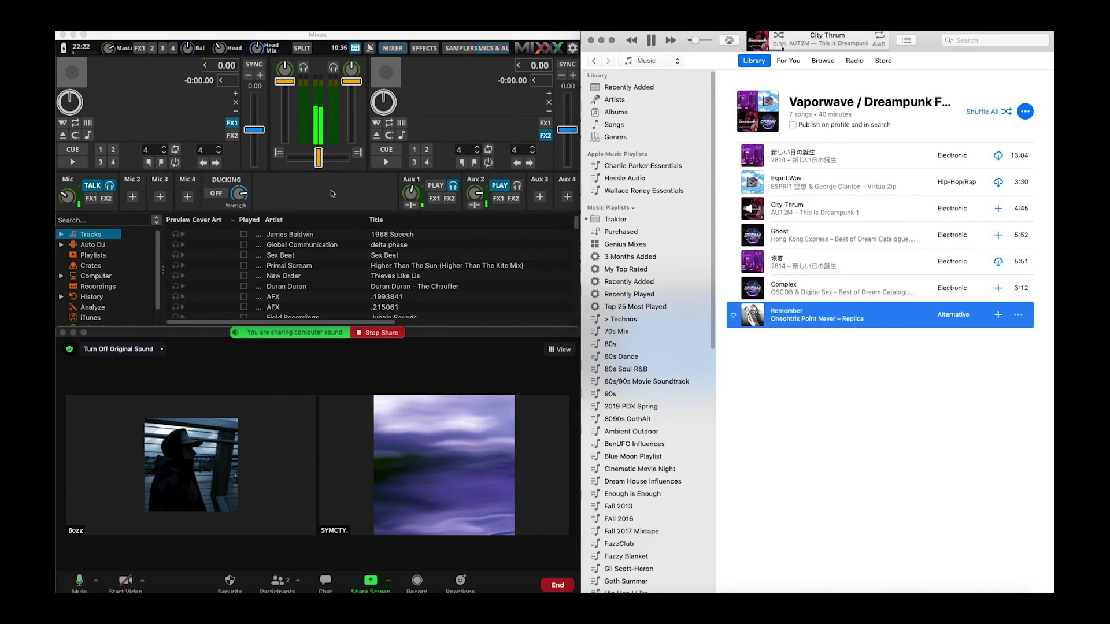
{"action": "left_click", "coordinate": [439, 190]}
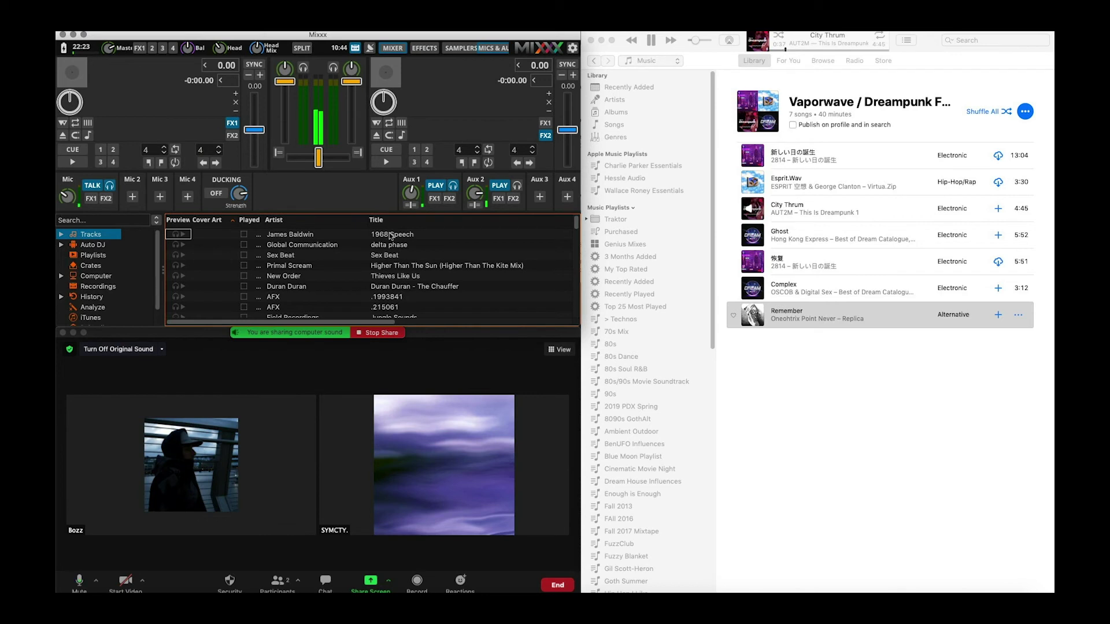
- Toggle Aux 1 off and back into the master mix, remove Aux 2, and pause Music with Space
{"action": "left_click", "coordinate": [436, 185]}
{"action": "left_click", "coordinate": [437, 187]}
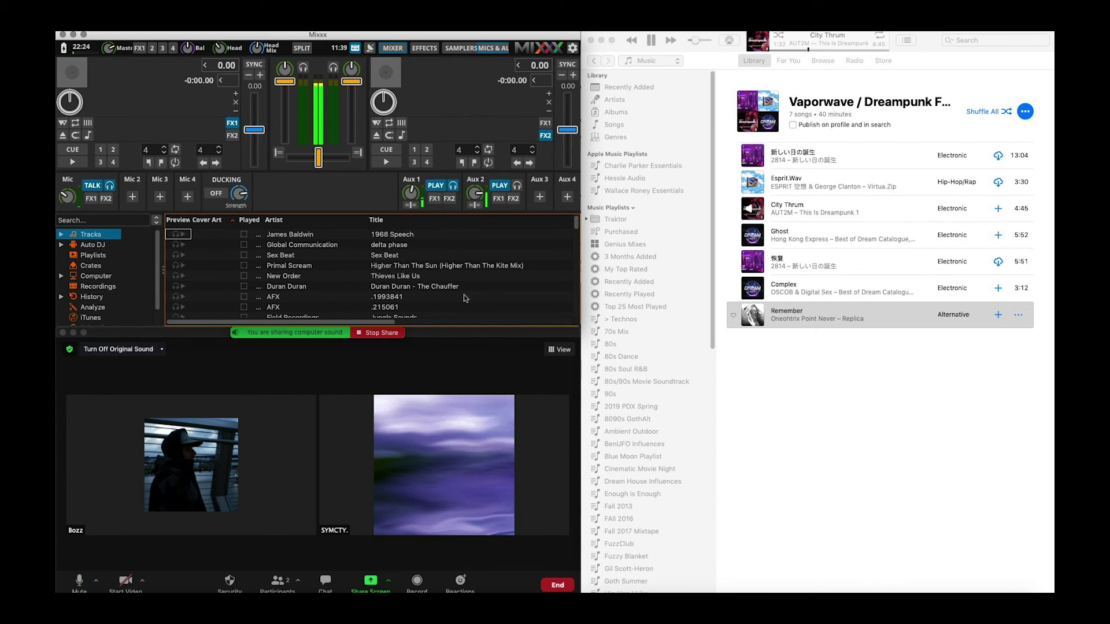
{"action": "left_click", "coordinate": [500, 186]}
{"action": "key", "text": "super+Tab"}
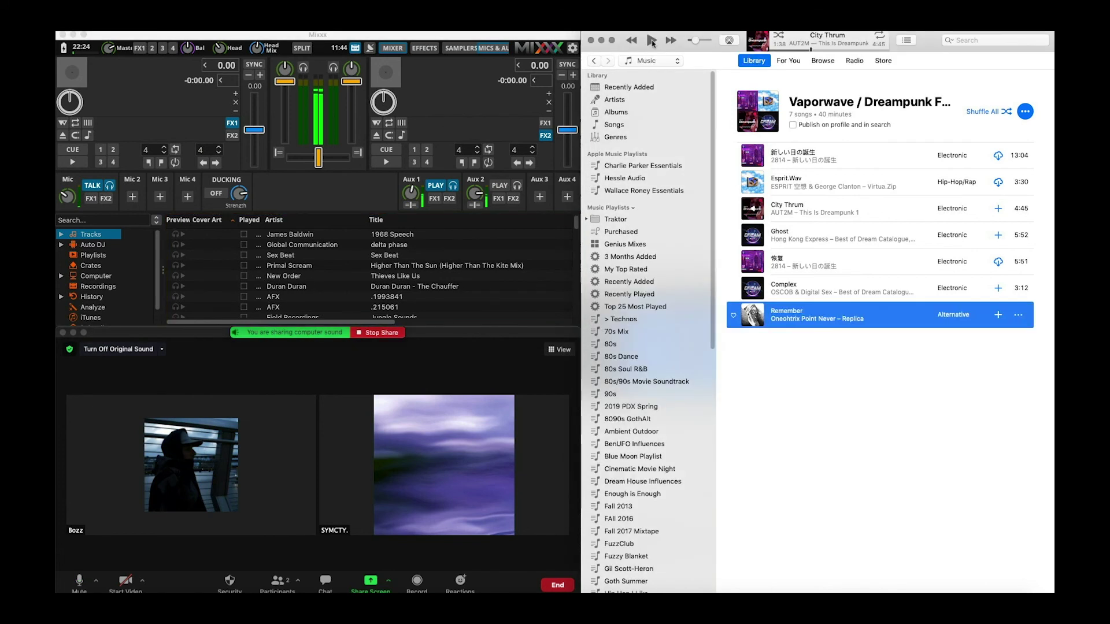
{"action": "key", "text": "space"}
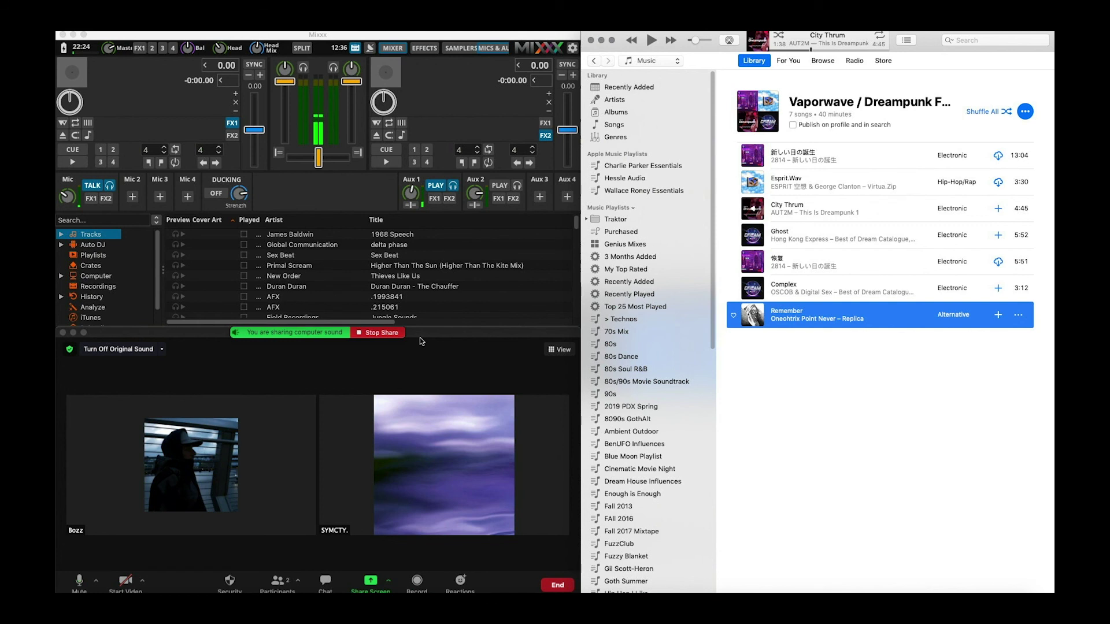
{"action": "mouse_move", "coordinate": [417, 428]}
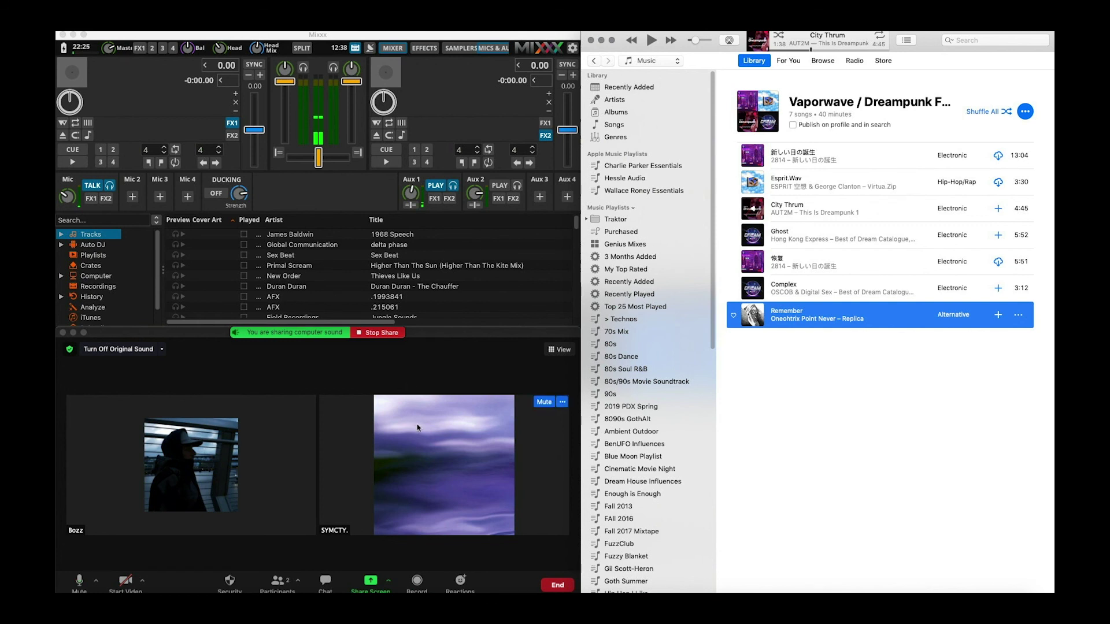